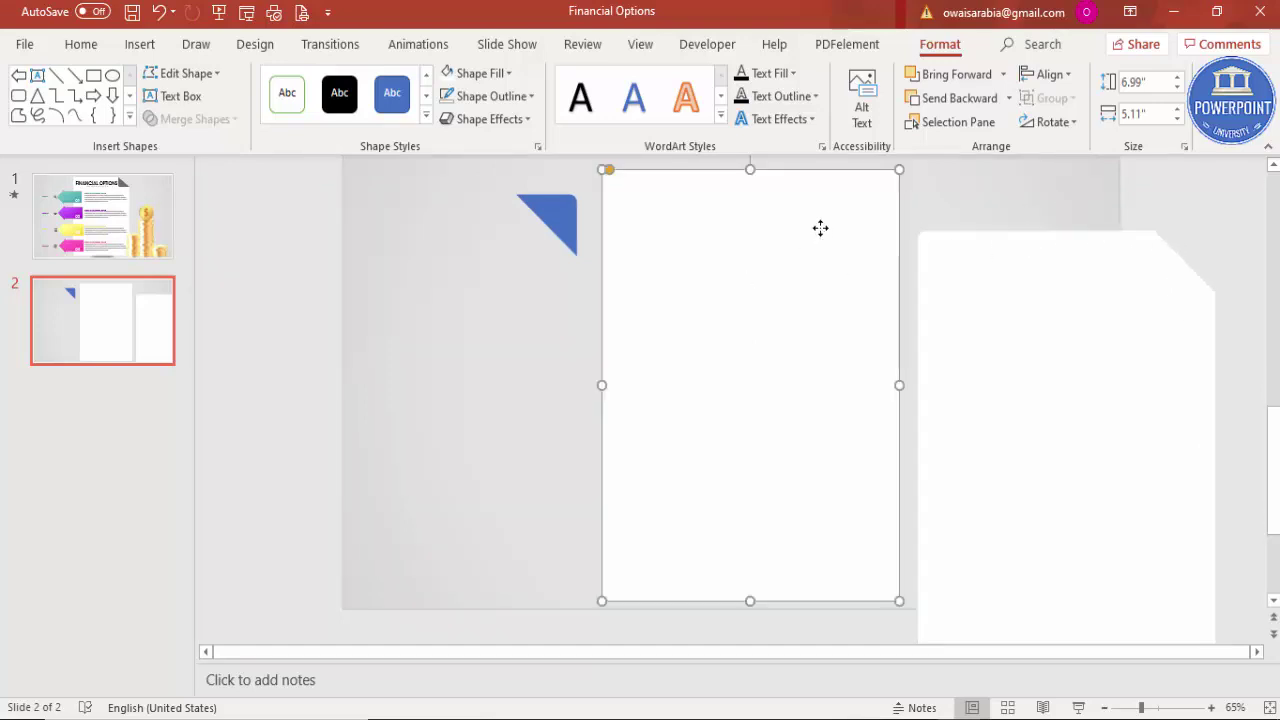
# Step: Delete the spare rectangle, centre the snipped white page, and fill the triangle dark blue-grey
pyautogui.press('Delete')
pyautogui.moveTo(1026, 320); pyautogui.dragTo(726, 258)
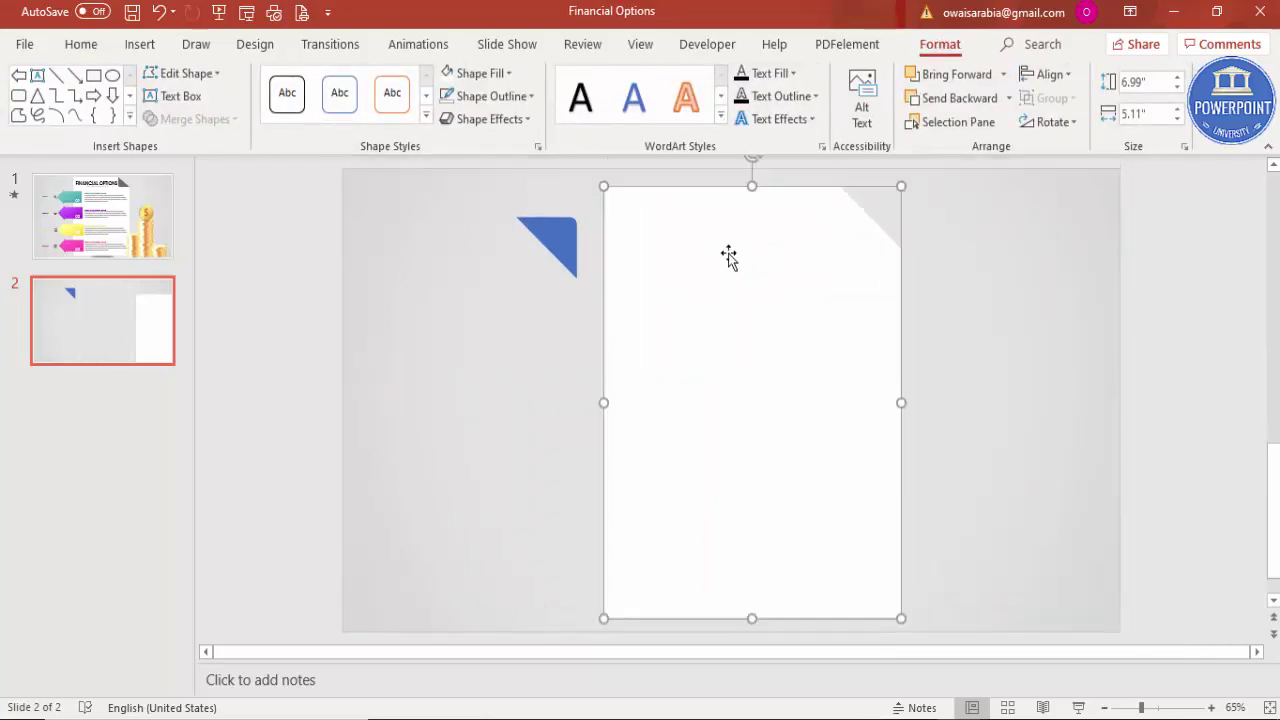
pyautogui.click(557, 248)
pyautogui.click(480, 73)
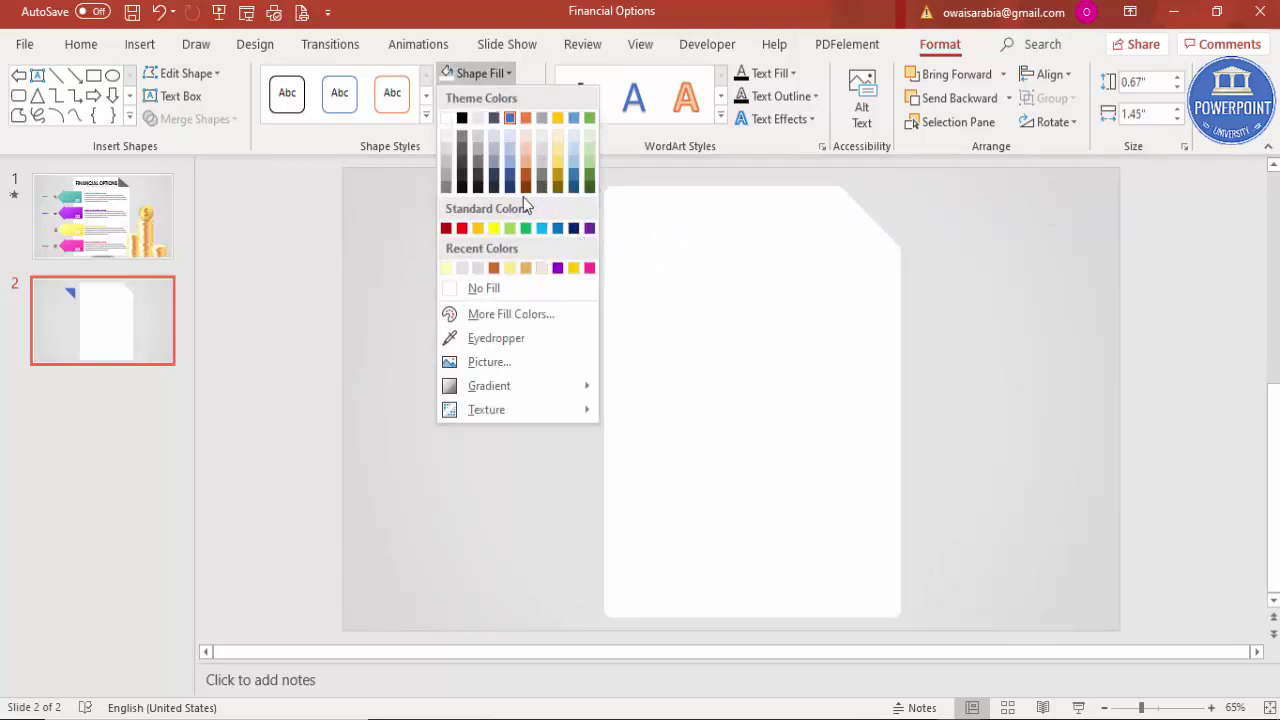
pyautogui.click(493, 187)
pyautogui.moveTo(560, 235); pyautogui.dragTo(945, 202)
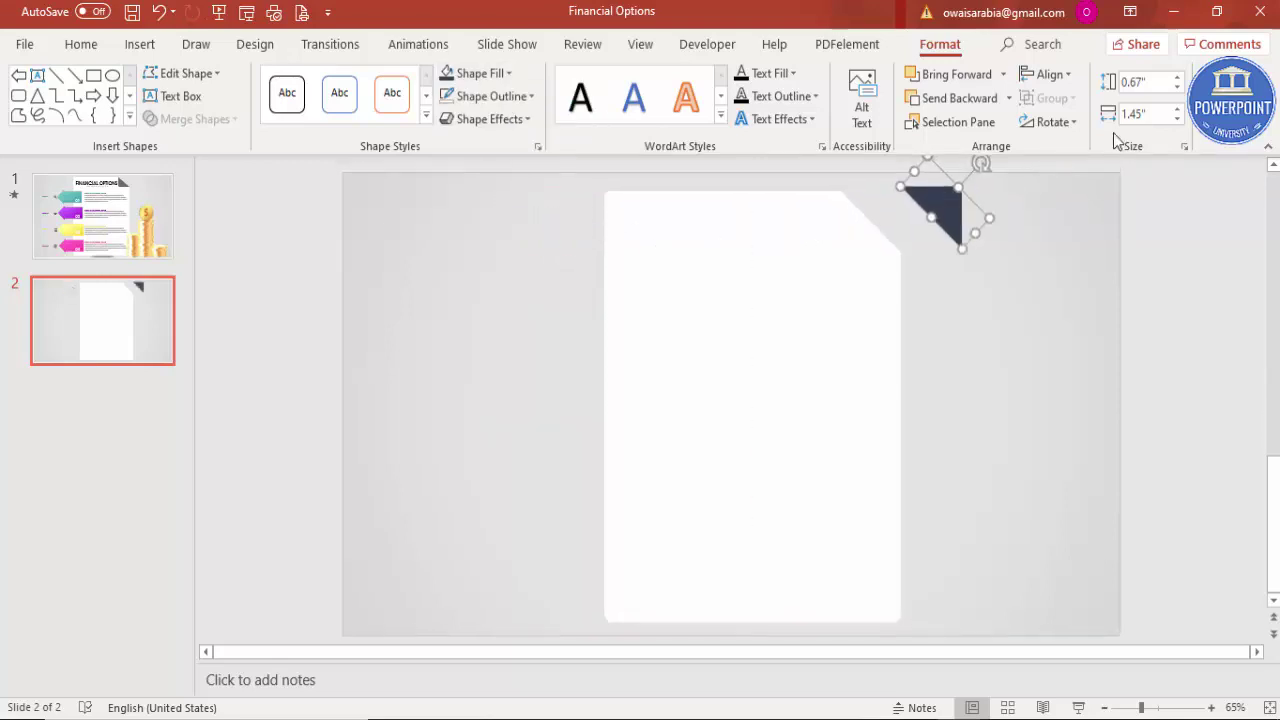
# Step: Flip the triangle vertically and horizontally, bring it to front, and fit it into the page's top-right corner
pyautogui.click(1052, 122)
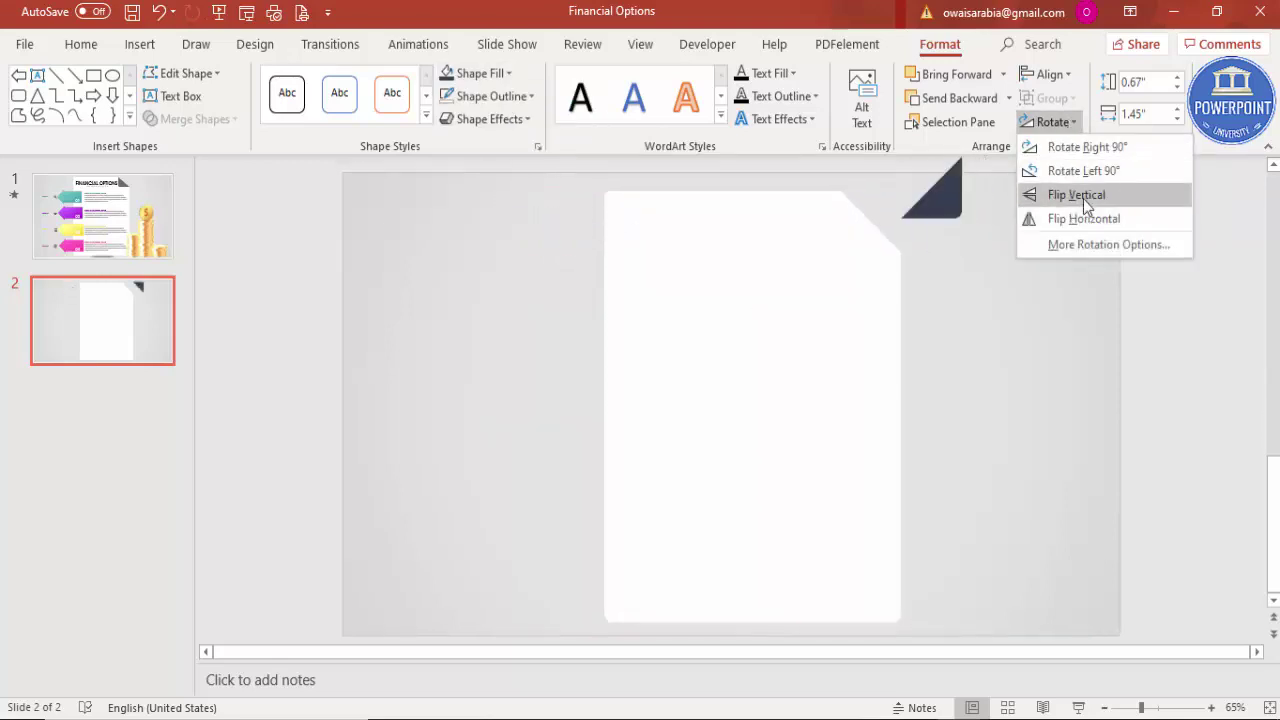
pyautogui.click(1081, 198)
pyautogui.click(1056, 122)
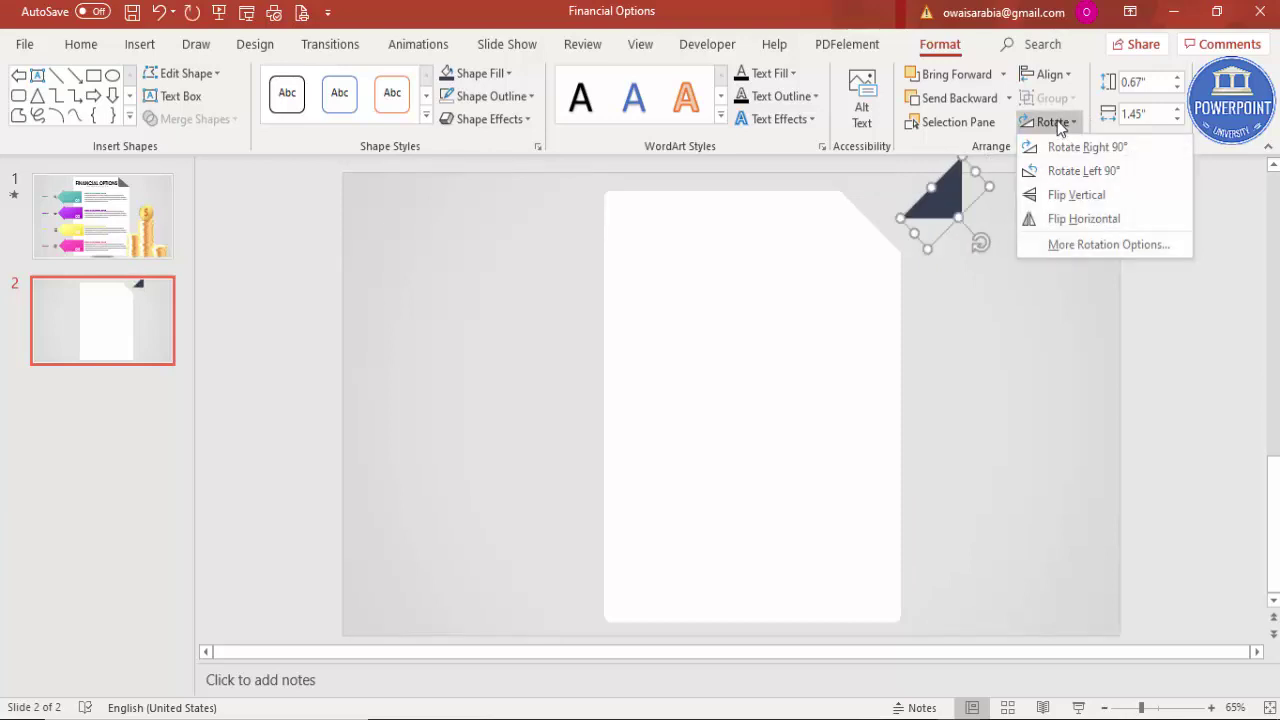
pyautogui.click(1076, 219)
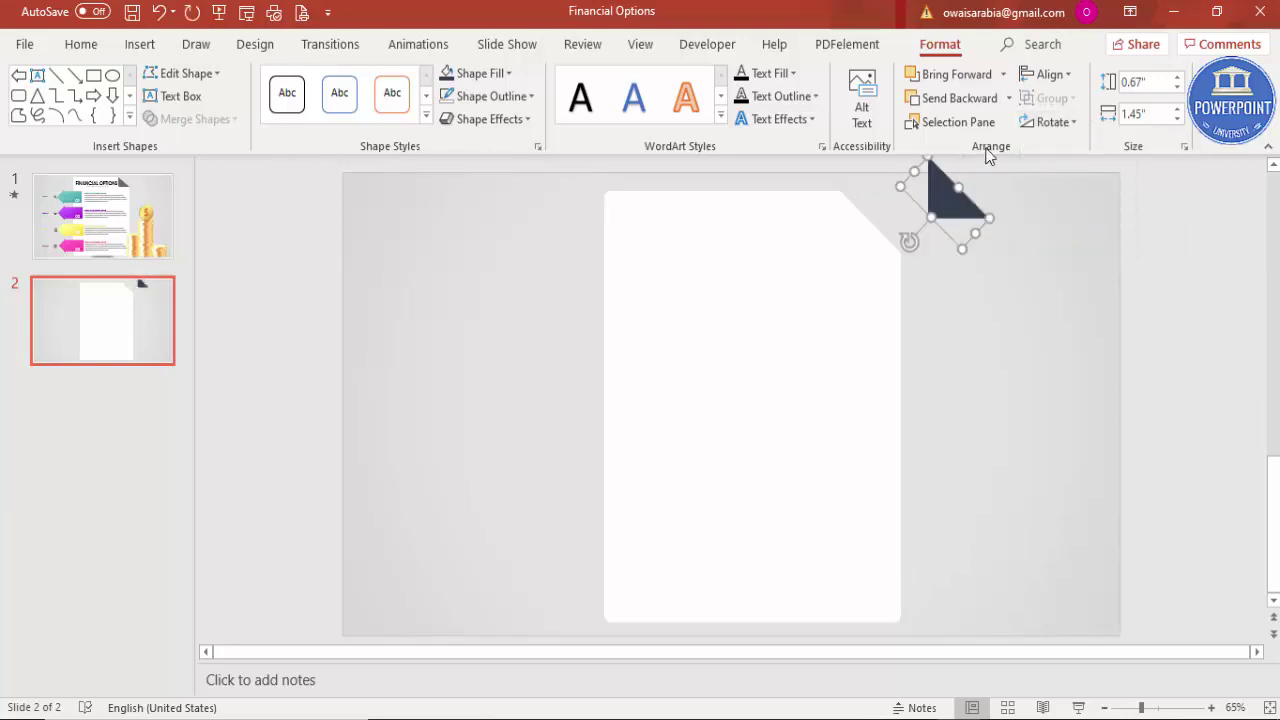
pyautogui.click(1003, 74)
pyautogui.click(968, 120)
pyautogui.moveTo(965, 208); pyautogui.dragTo(884, 250)
pyautogui.click(948, 274)
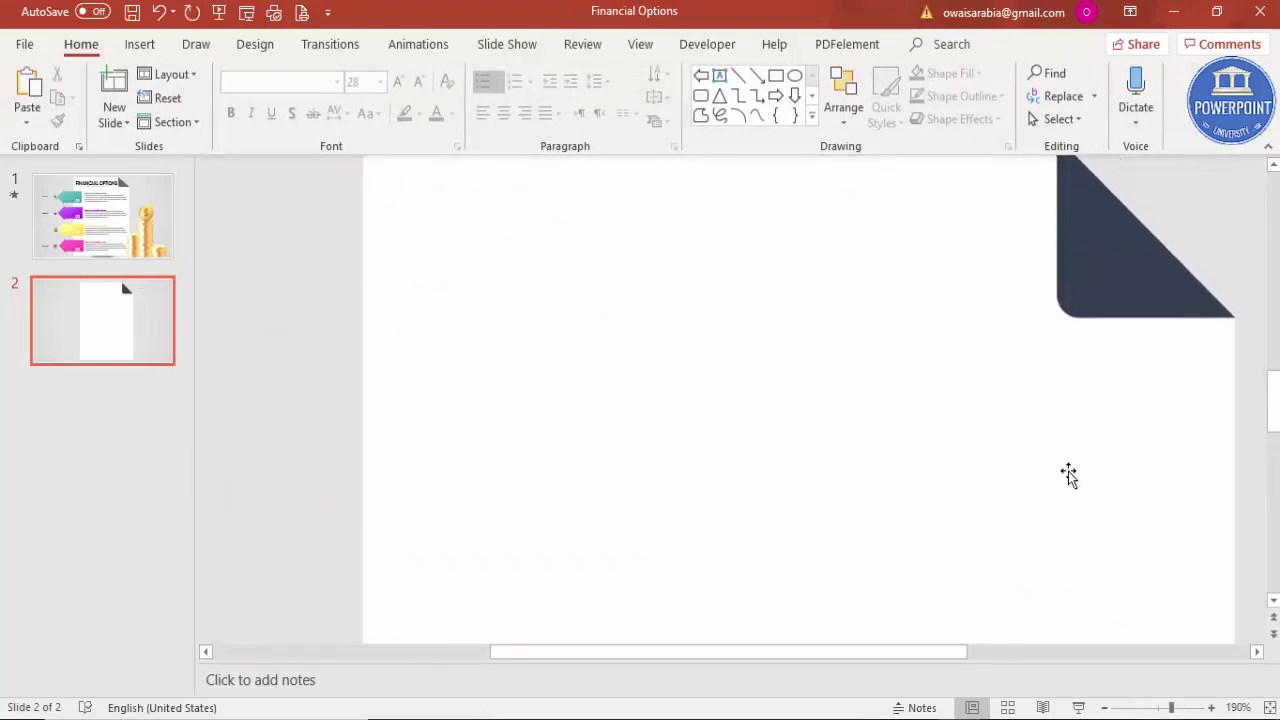
# Step: Check the dark folded corner with the whole slide in view
pyautogui.click(1157, 320)
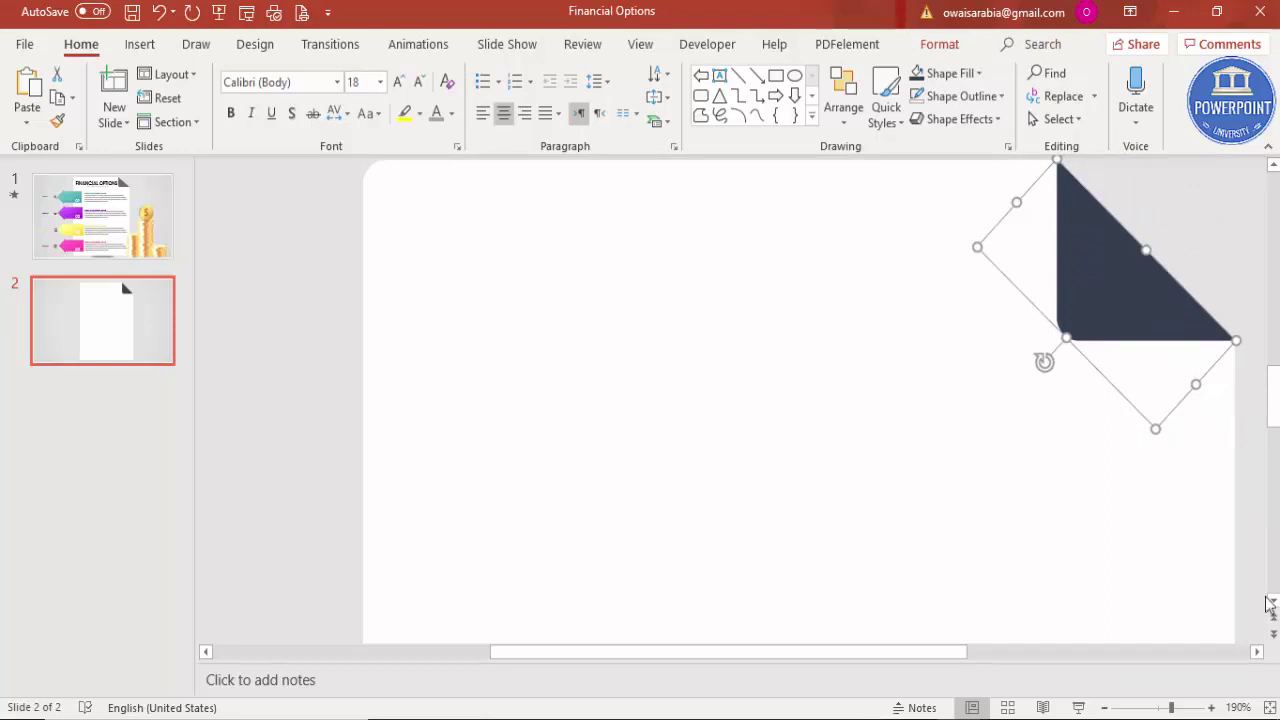
pyautogui.click(1270, 707)
pyautogui.click(937, 297)
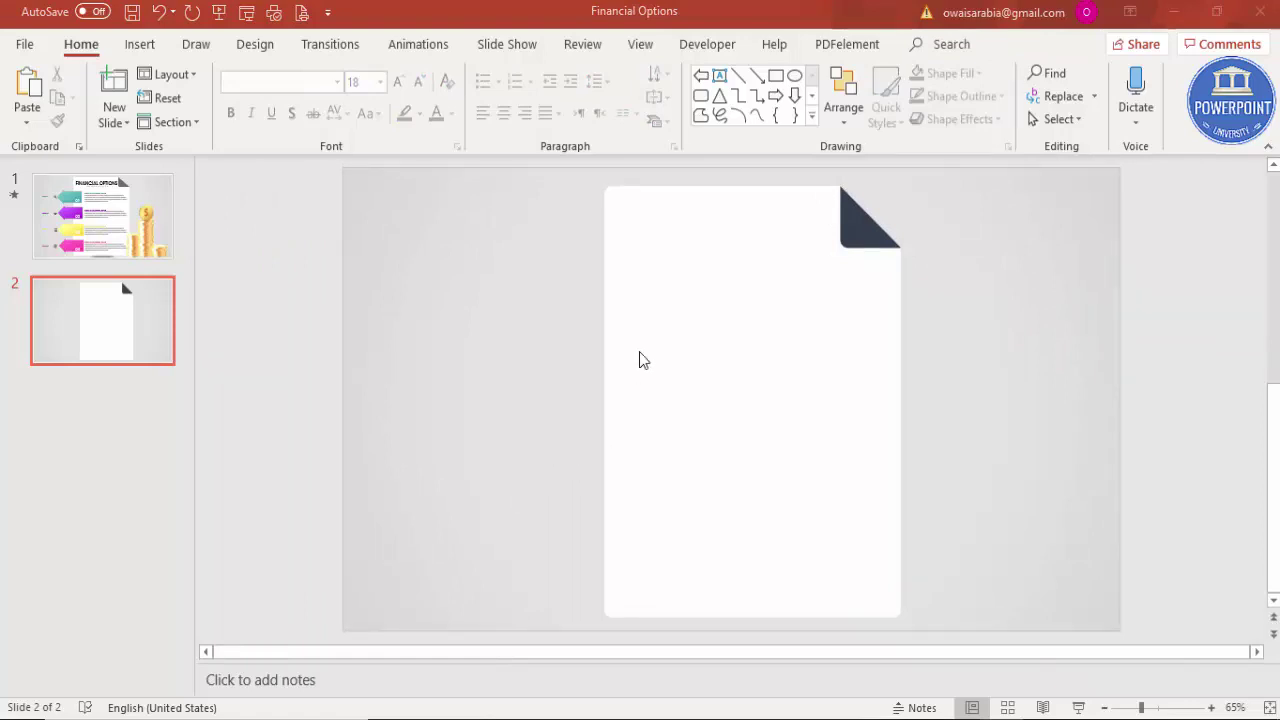
pyautogui.click(138, 48)
pyautogui.click(300, 112)
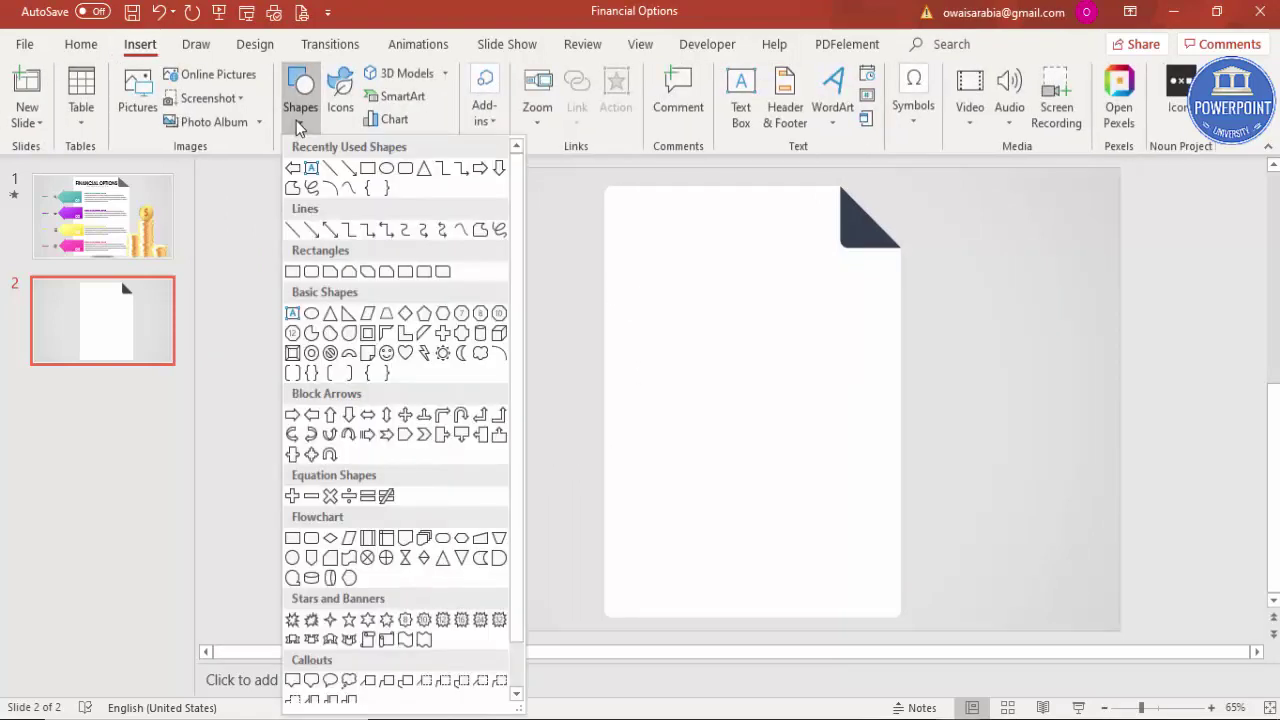
# Step: Draw a left arrow over the page's left edge with a thicker shaft and no outline
pyautogui.click(312, 415)
pyautogui.moveTo(526, 242); pyautogui.dragTo(650, 326)
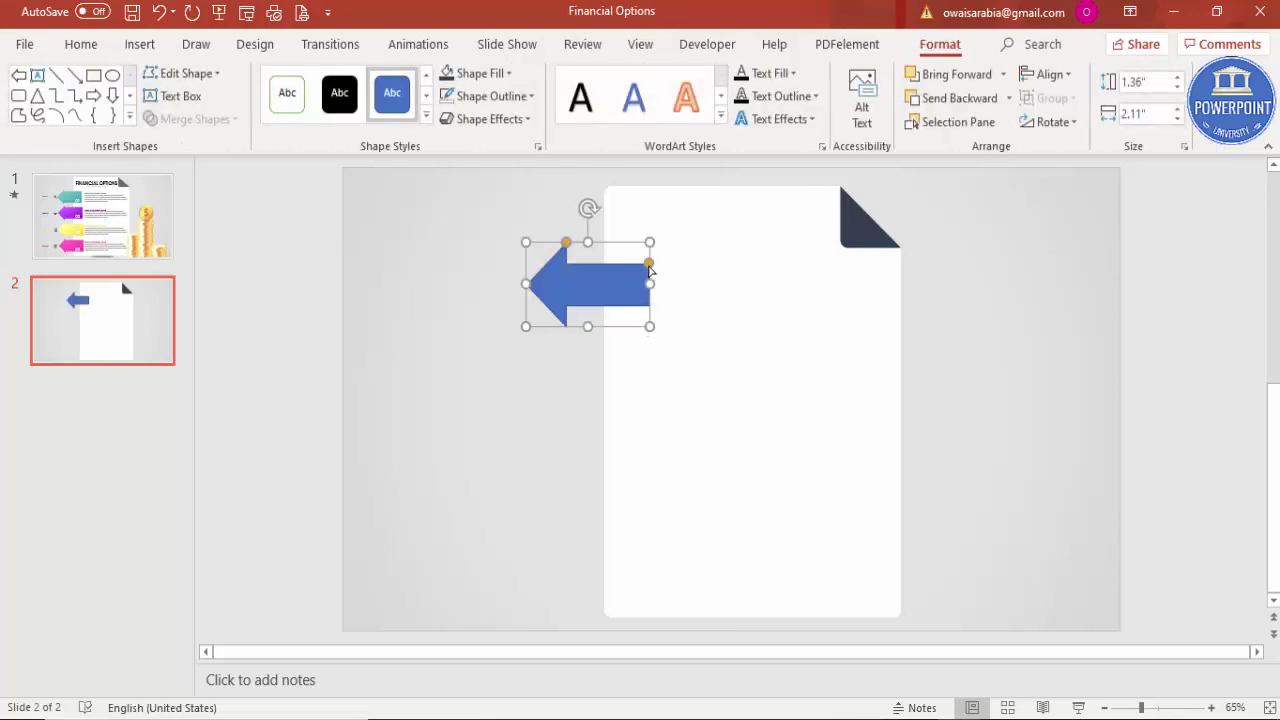
pyautogui.moveTo(648, 264); pyautogui.dragTo(623, 284)
pyautogui.click(515, 97)
pyautogui.click(506, 312)
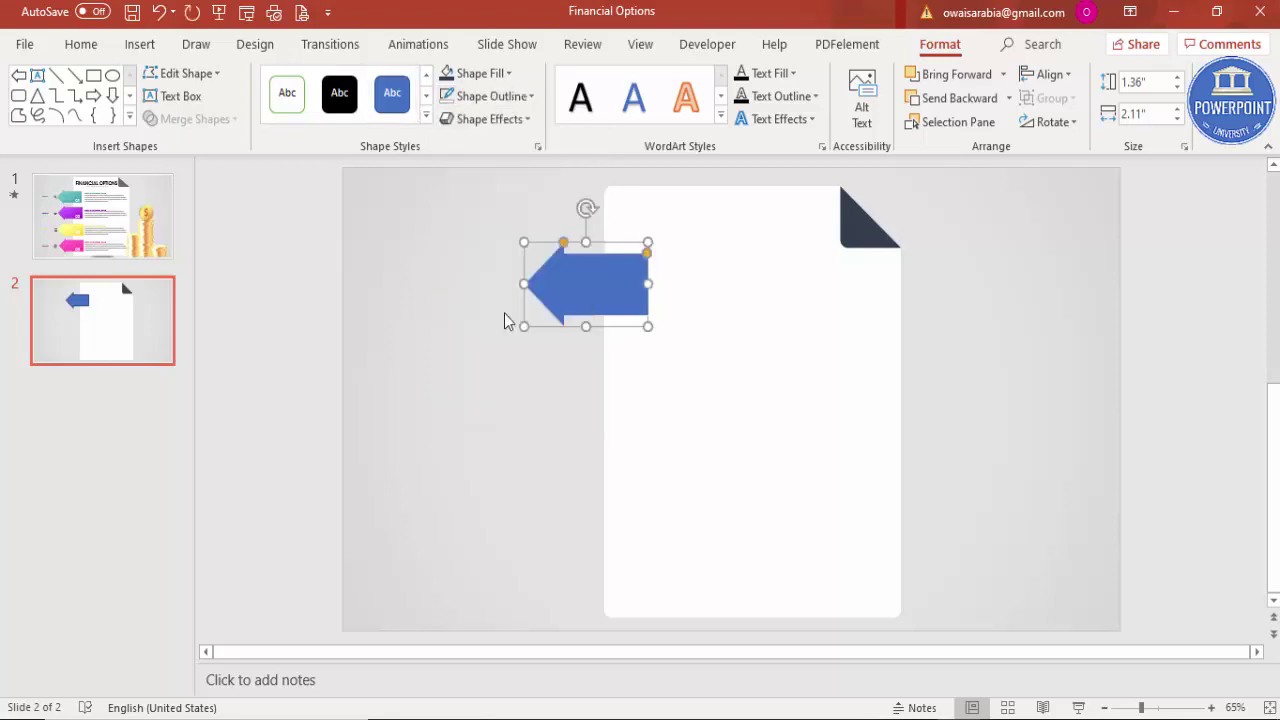
# Step: Give the arrow the Inside: Right shadow preset
pyautogui.rightClick(595, 289)
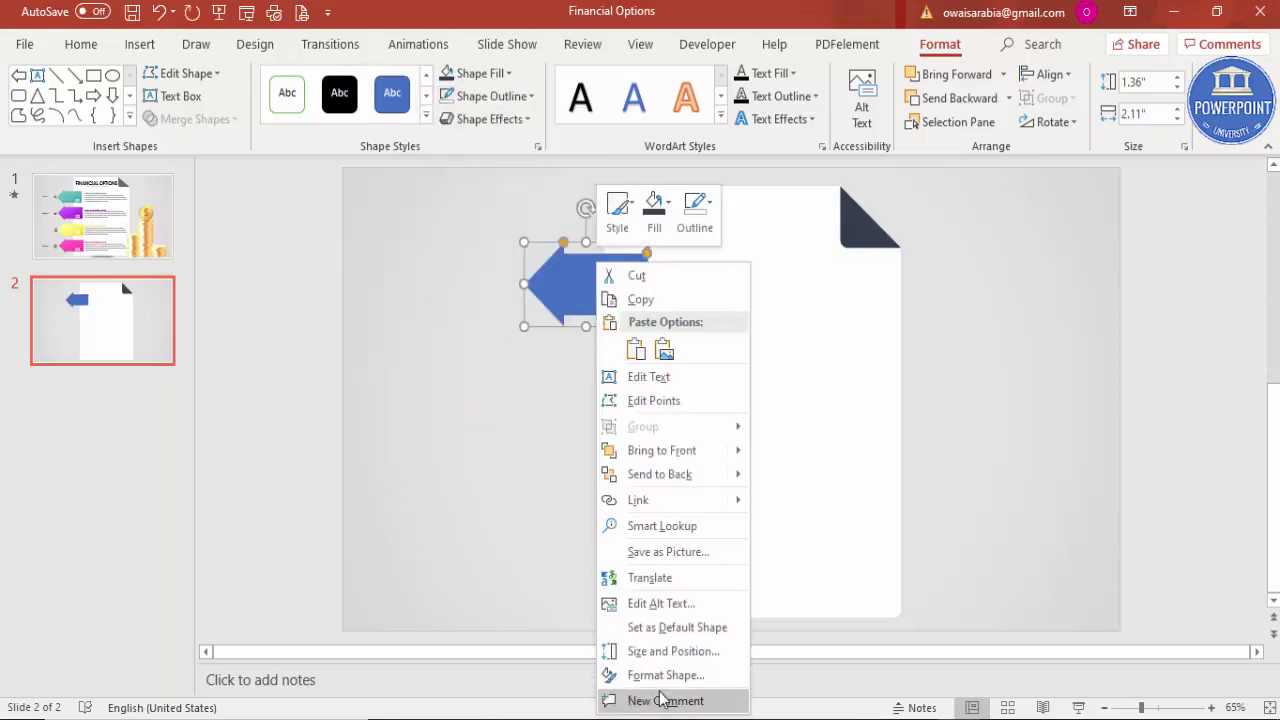
pyautogui.press('Escape')
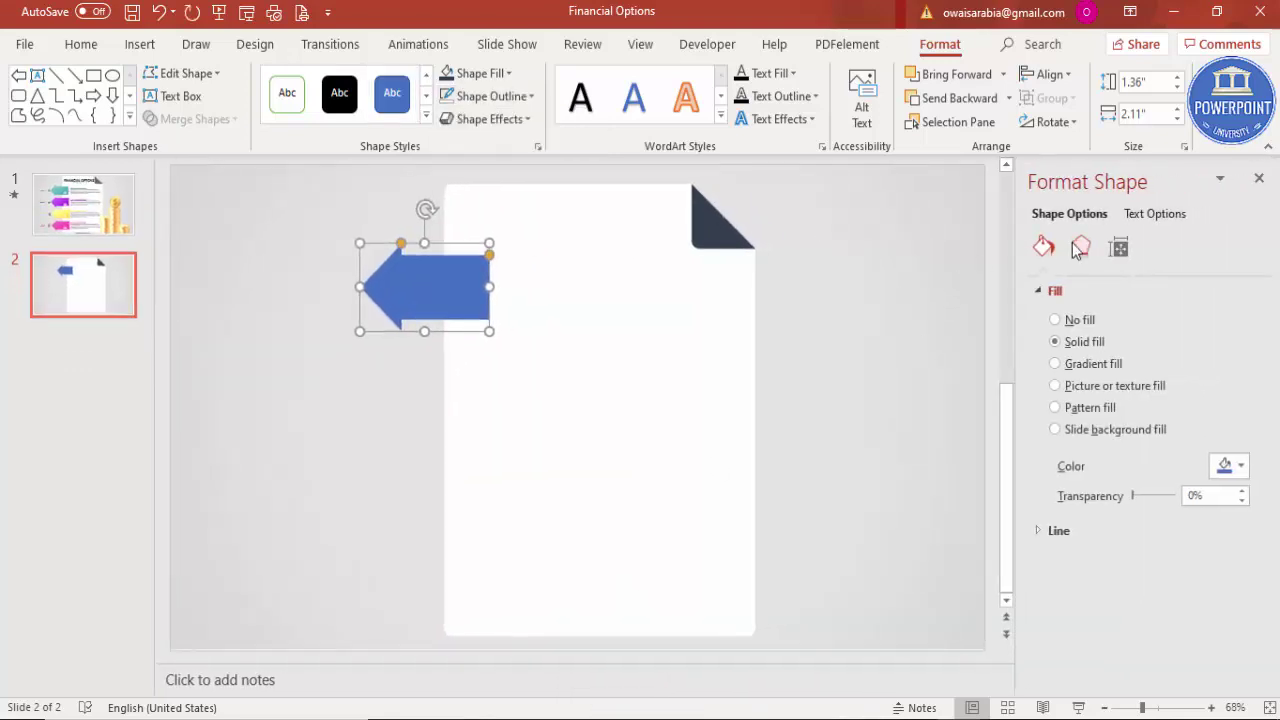
pyautogui.click(1082, 250)
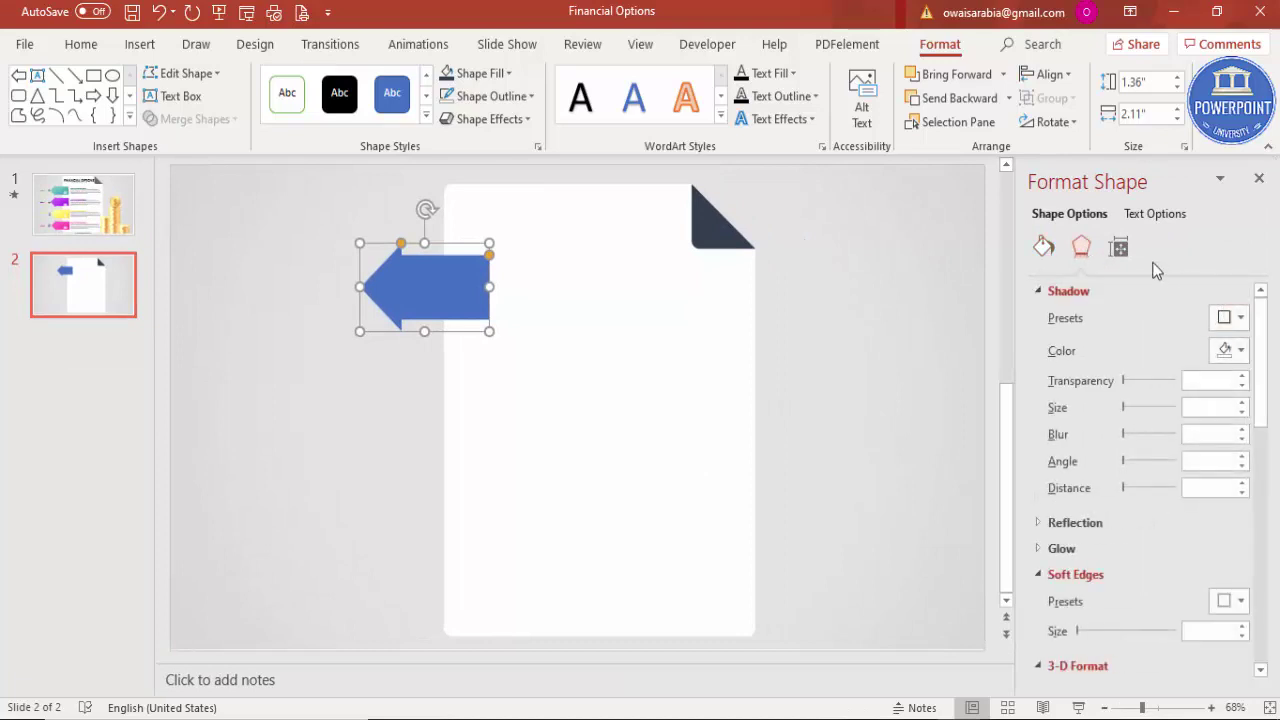
pyautogui.click(1239, 318)
pyautogui.moveTo(1271, 543); pyautogui.dragTo(1271, 613)
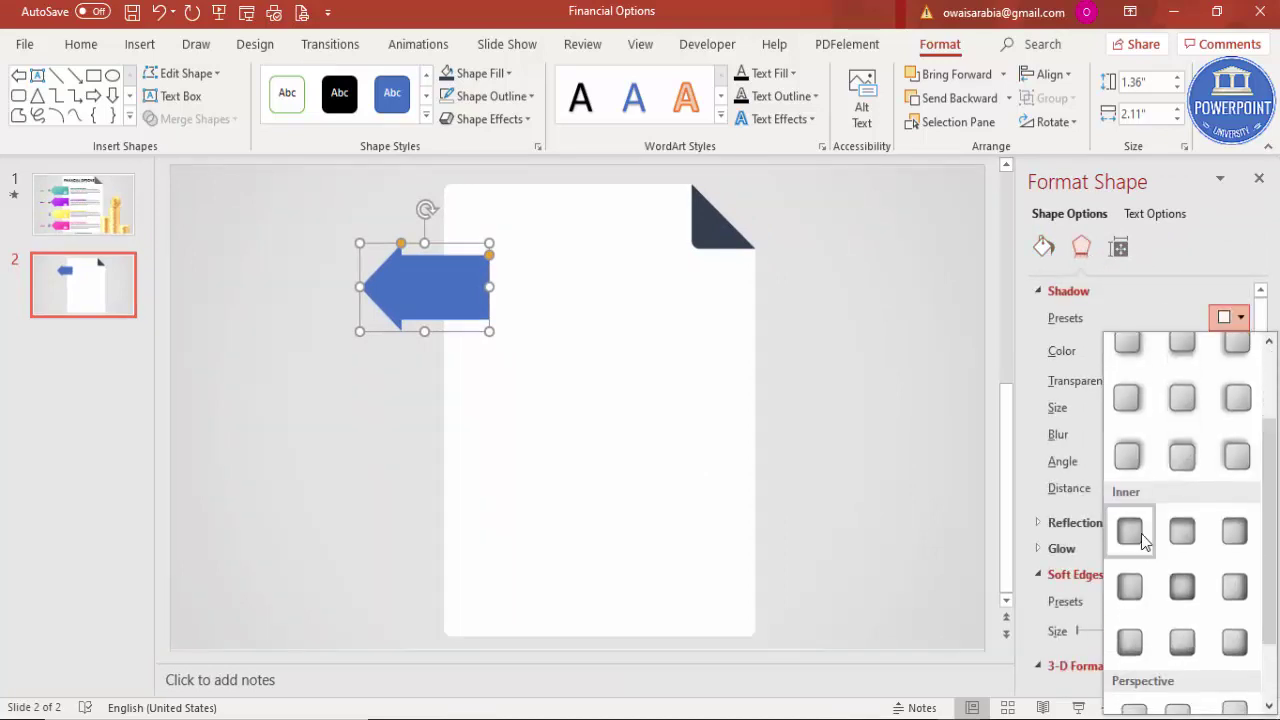
pyautogui.click(1241, 598)
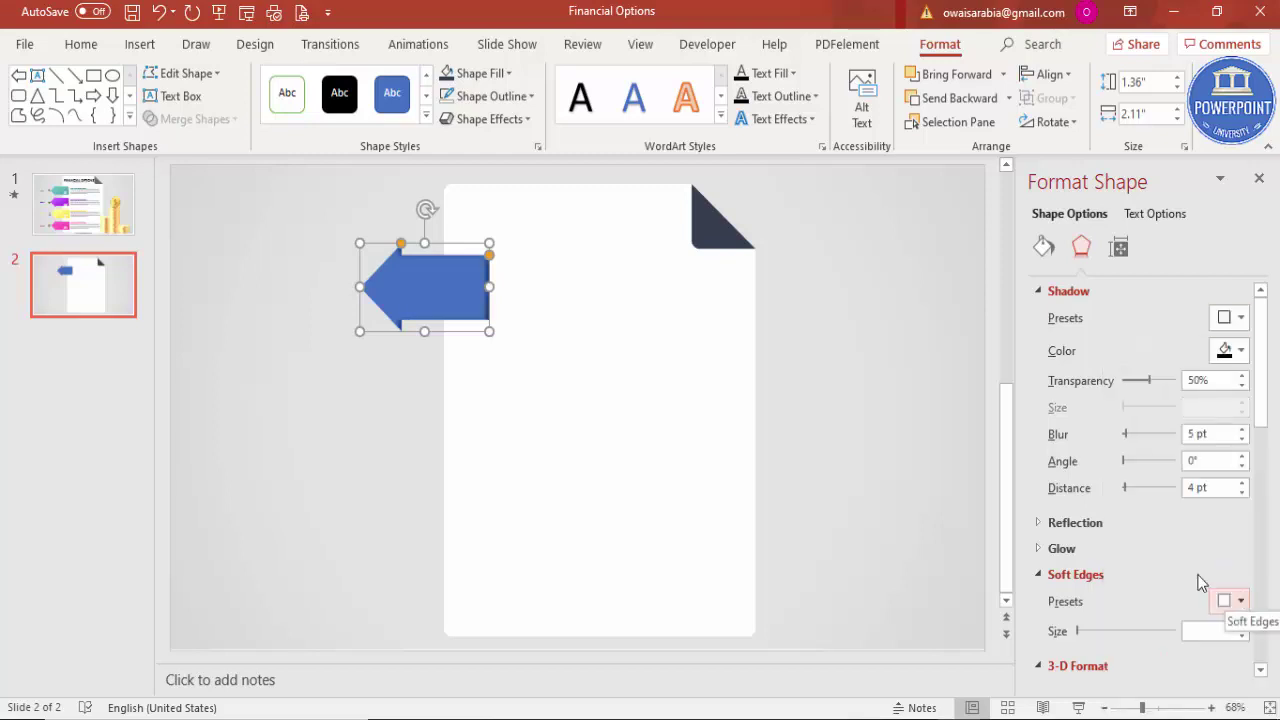
pyautogui.click(1043, 248)
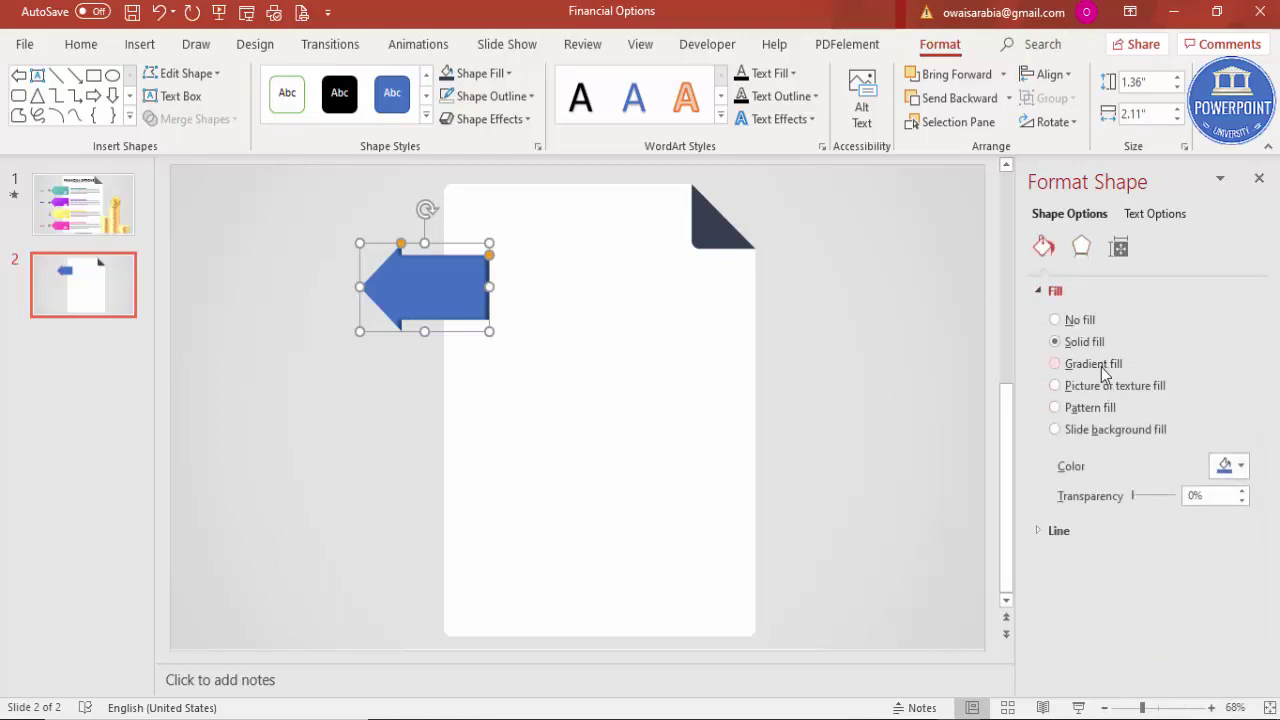
# Step: Apply a gradient fill to the arrow and set its left stop to standard orange
pyautogui.click(1100, 366)
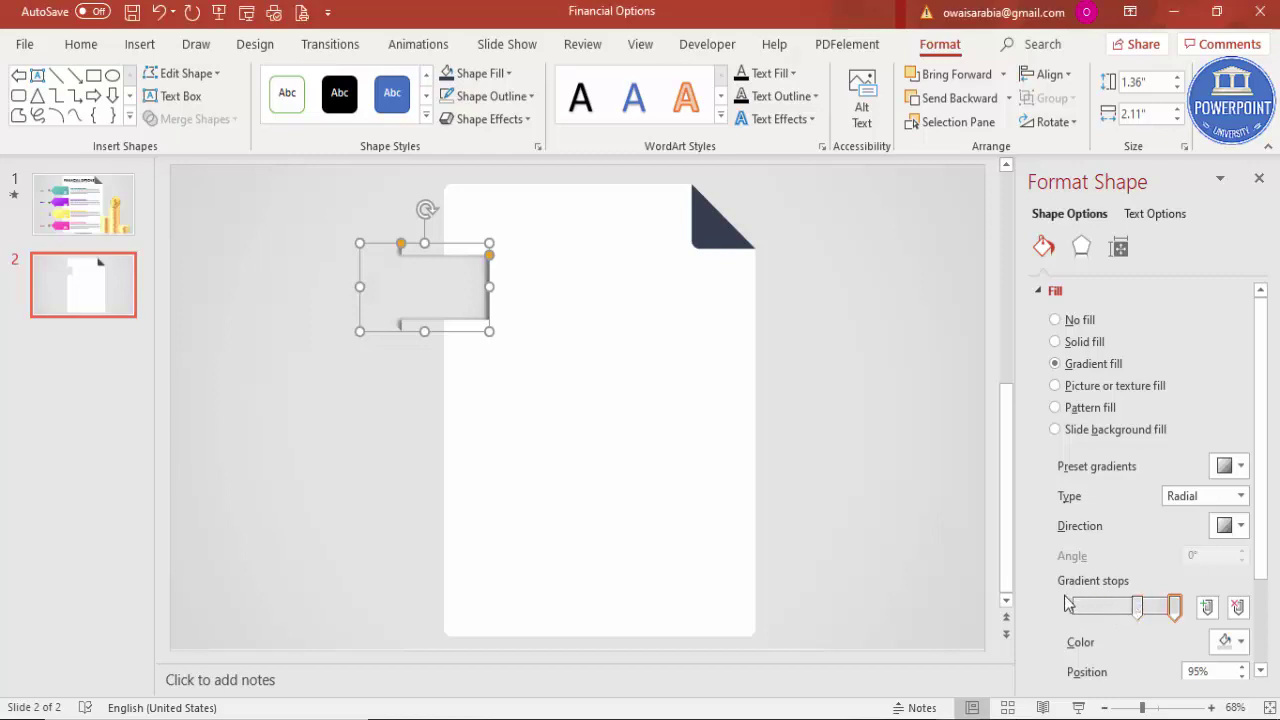
pyautogui.moveTo(1137, 608); pyautogui.dragTo(1077, 618)
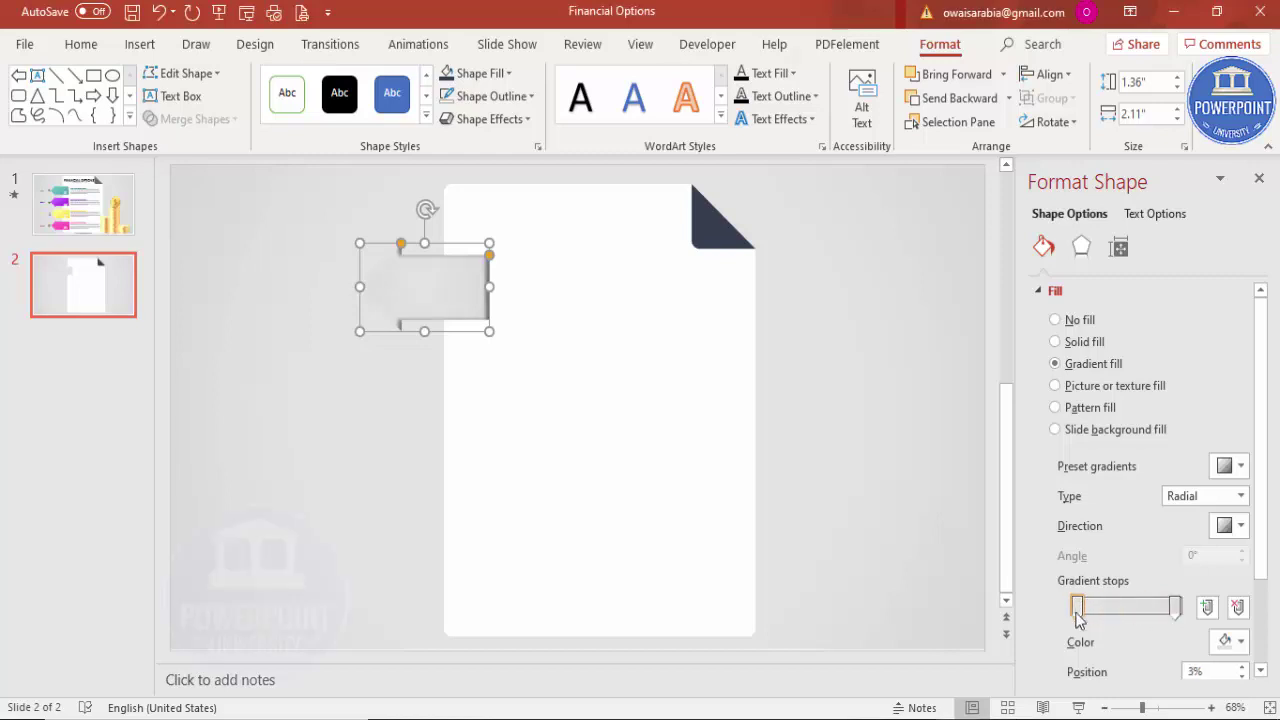
pyautogui.click(1240, 641)
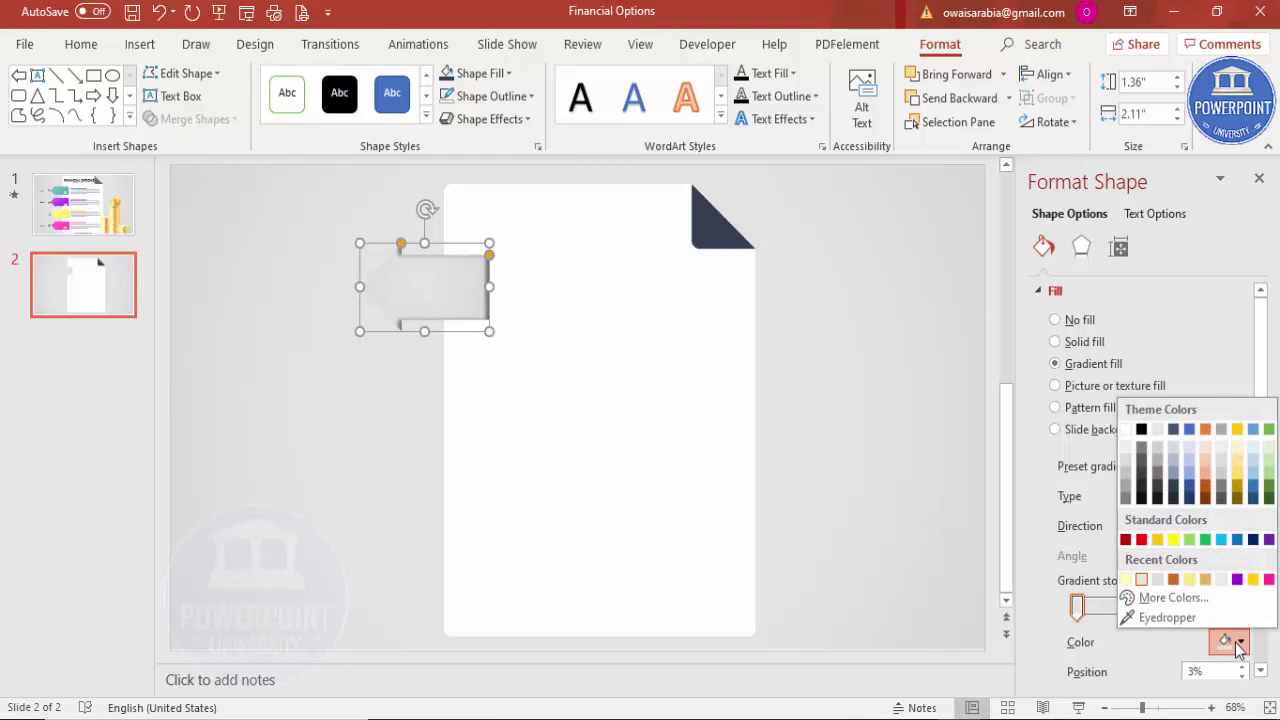
pyautogui.click(1174, 598)
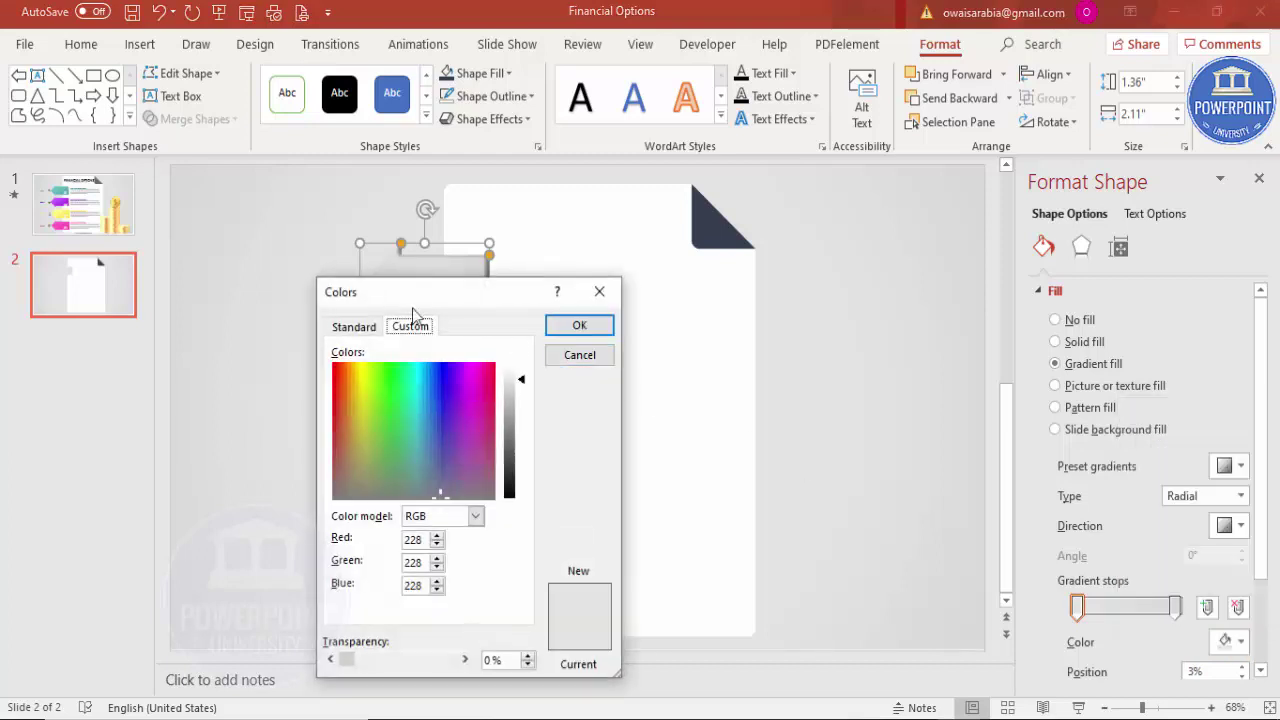
pyautogui.click(355, 327)
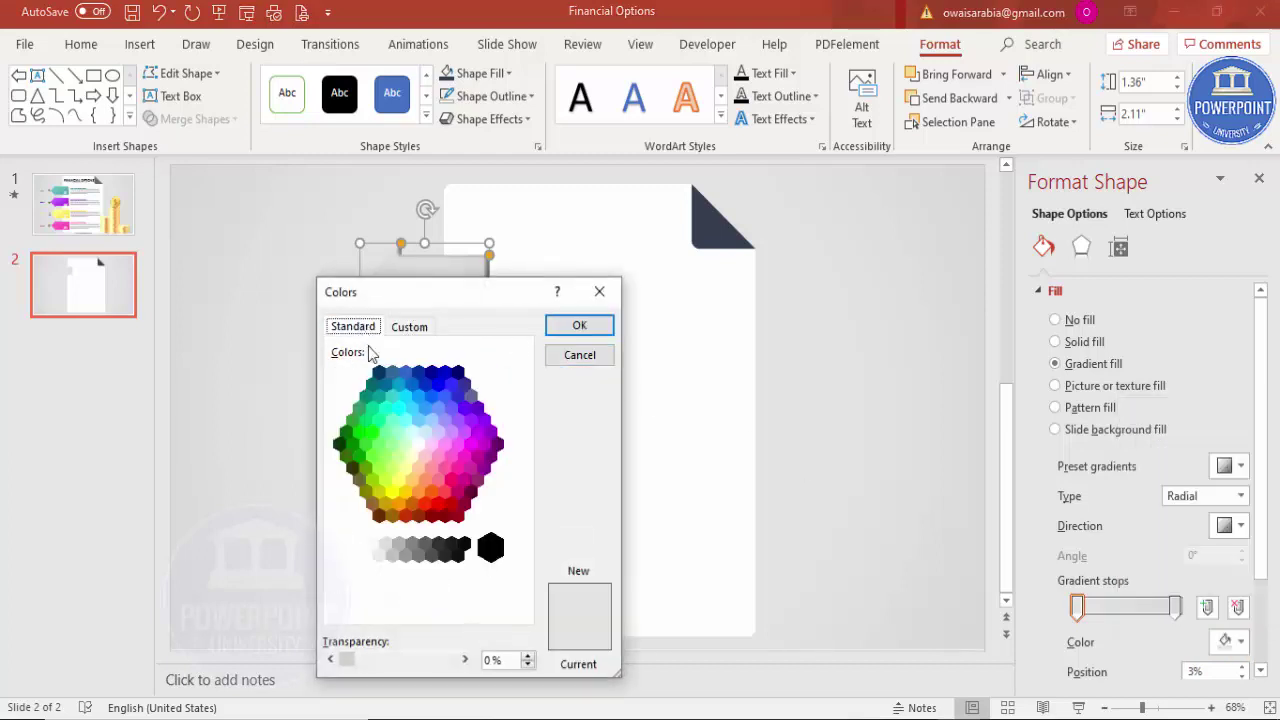
pyautogui.click(399, 503)
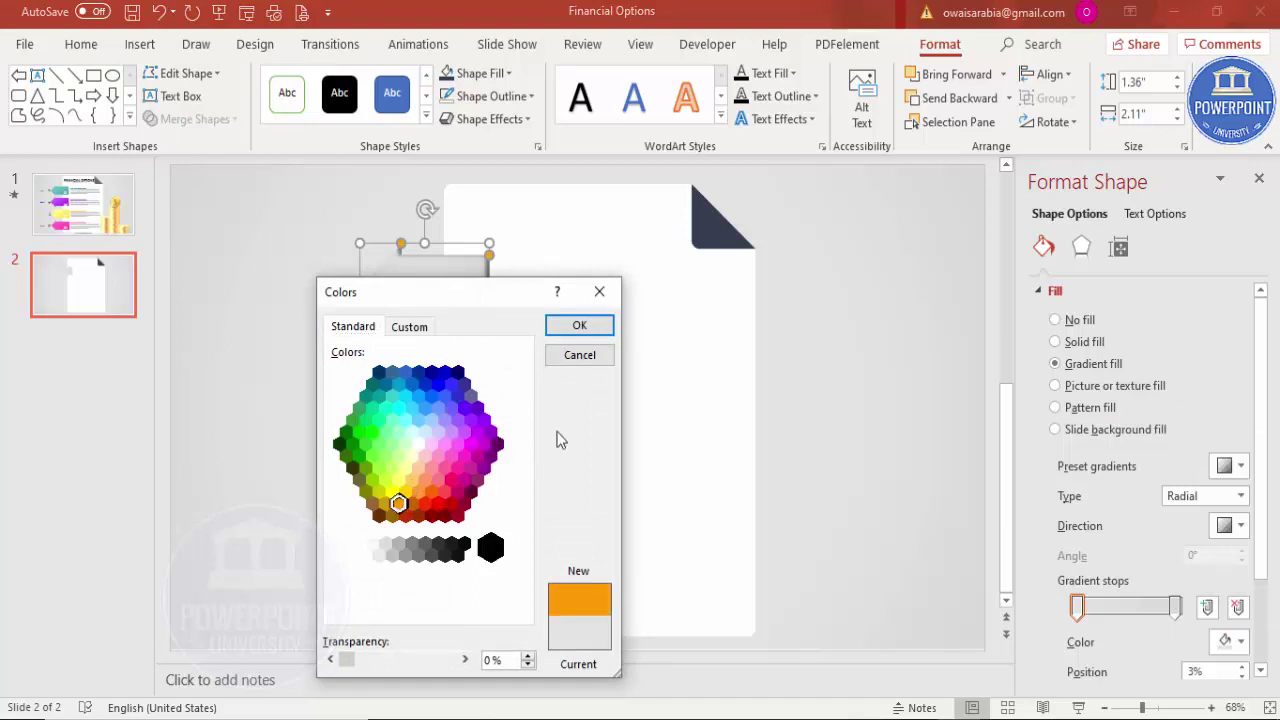
pyautogui.click(580, 326)
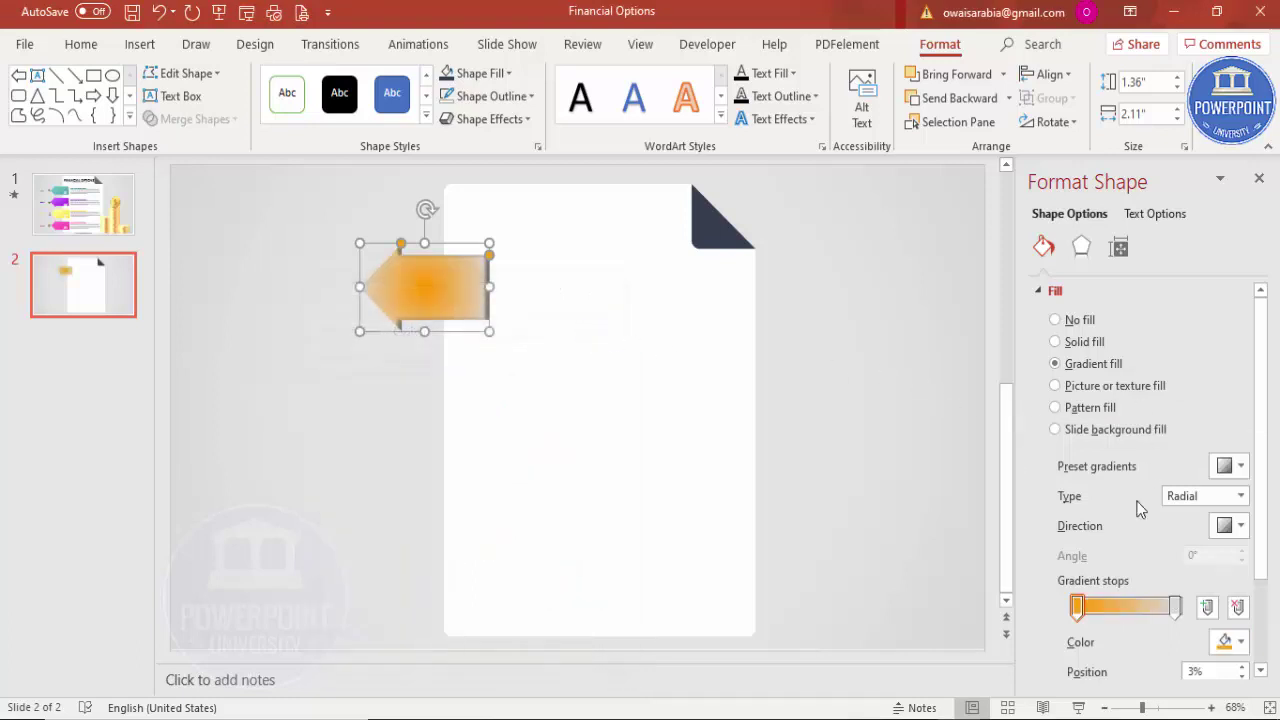
# Step: Make the gradient linear, running right to left, with the right stop set to standard yellow
pyautogui.click(1185, 498)
pyautogui.click(1180, 516)
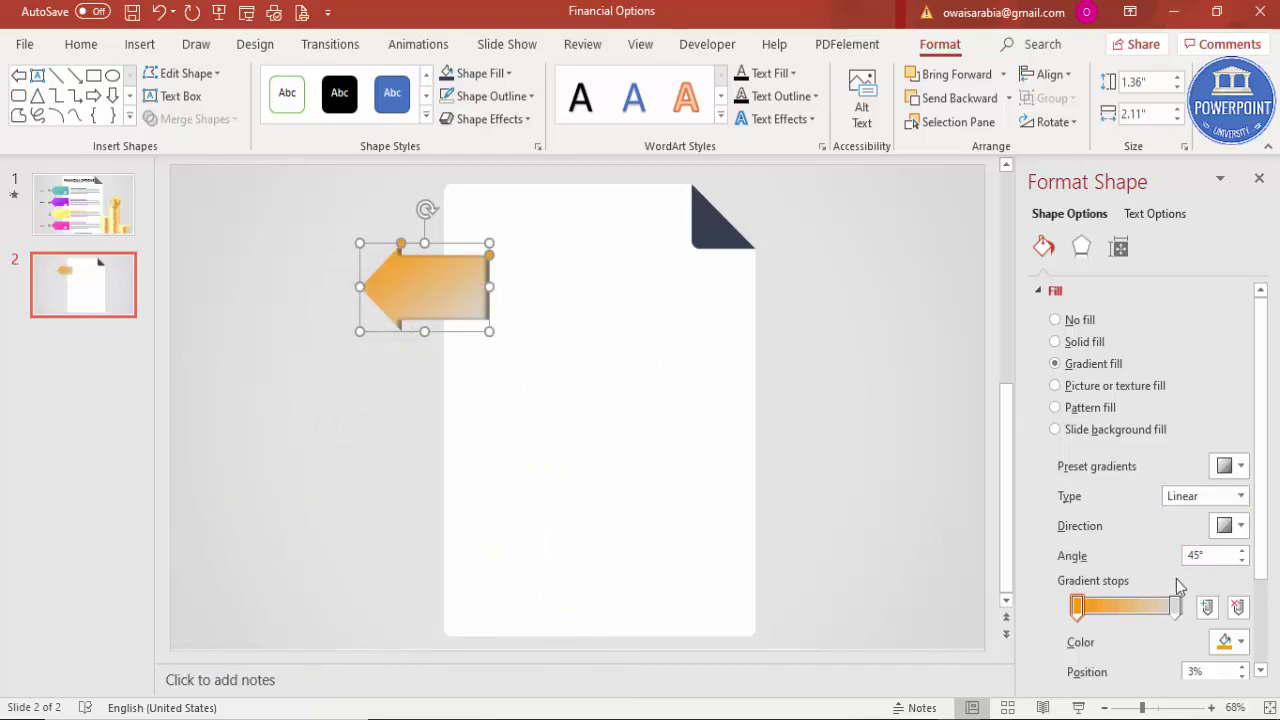
pyautogui.click(1228, 526)
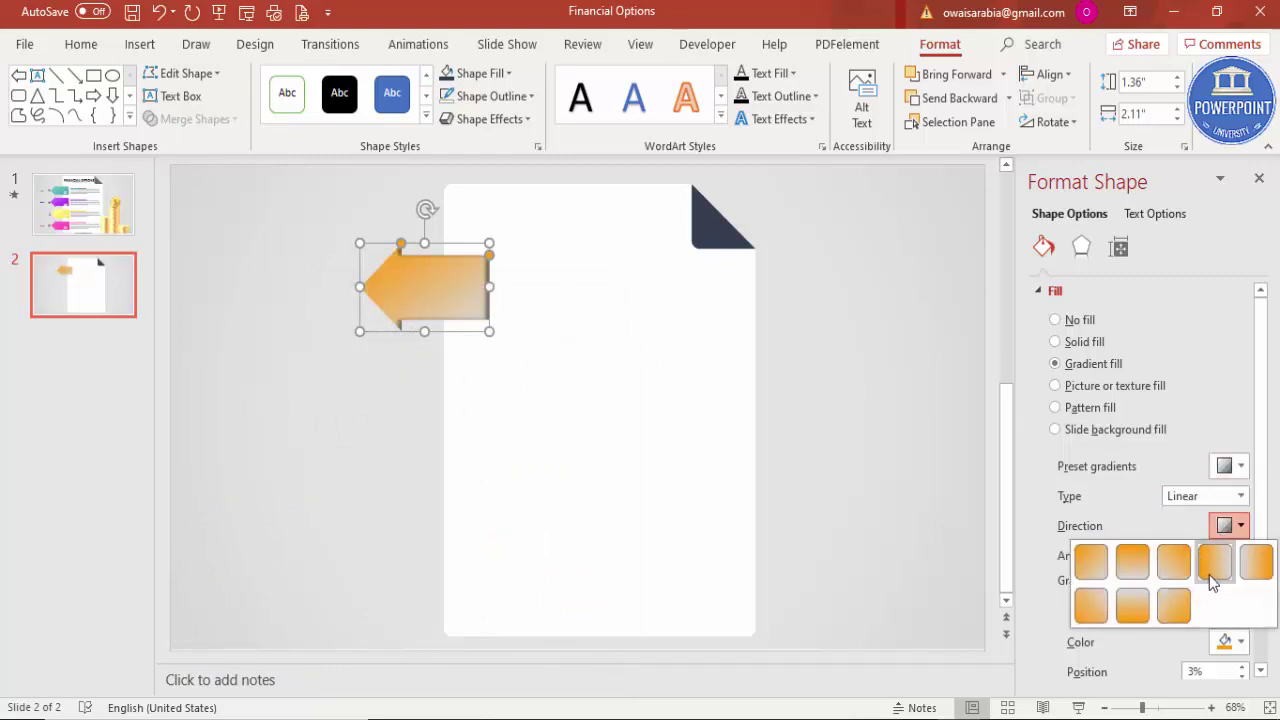
pyautogui.click(1250, 564)
pyautogui.click(1175, 606)
pyautogui.click(1228, 642)
pyautogui.click(1175, 598)
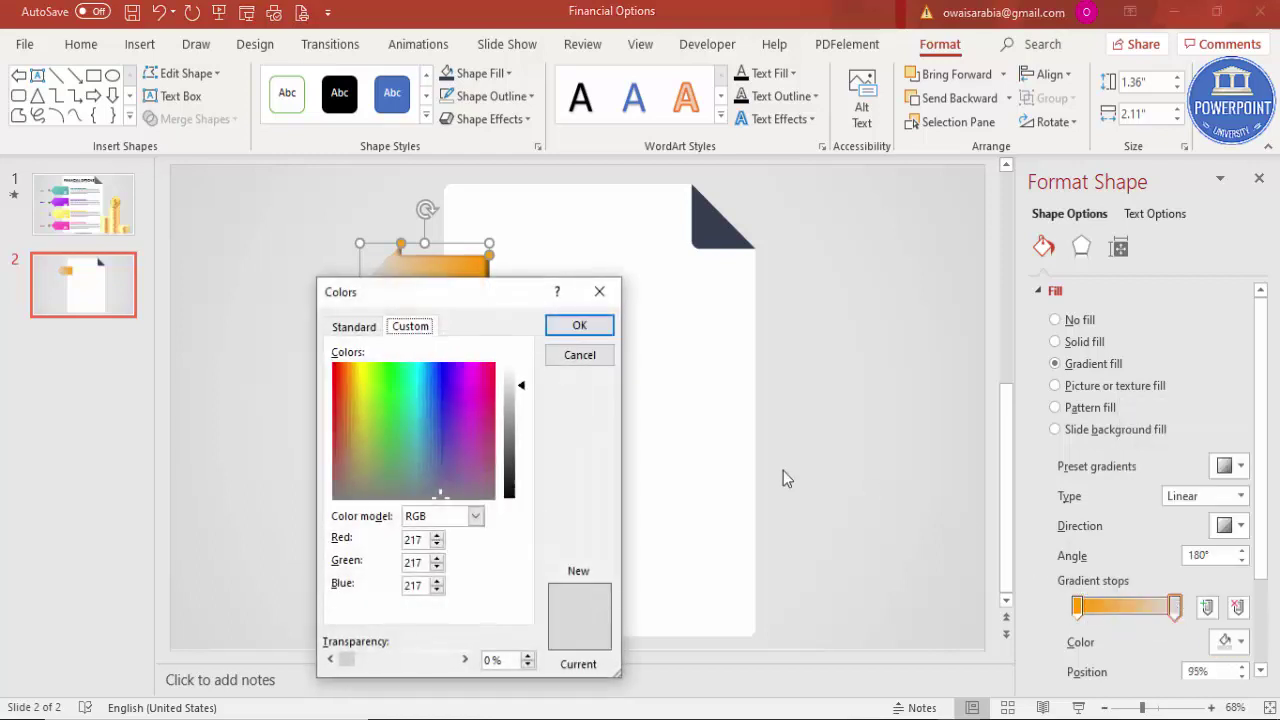
pyautogui.click(354, 328)
pyautogui.click(397, 480)
pyautogui.click(391, 492)
pyautogui.click(584, 329)
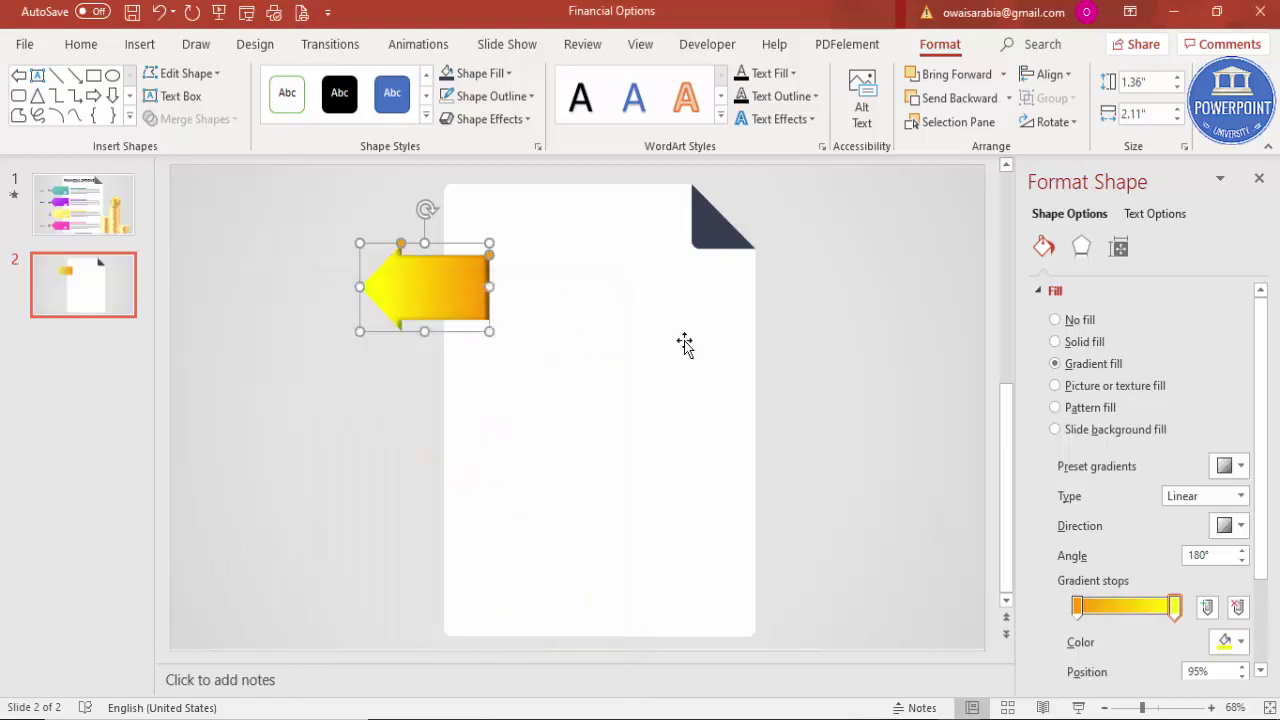
pyautogui.click(843, 311)
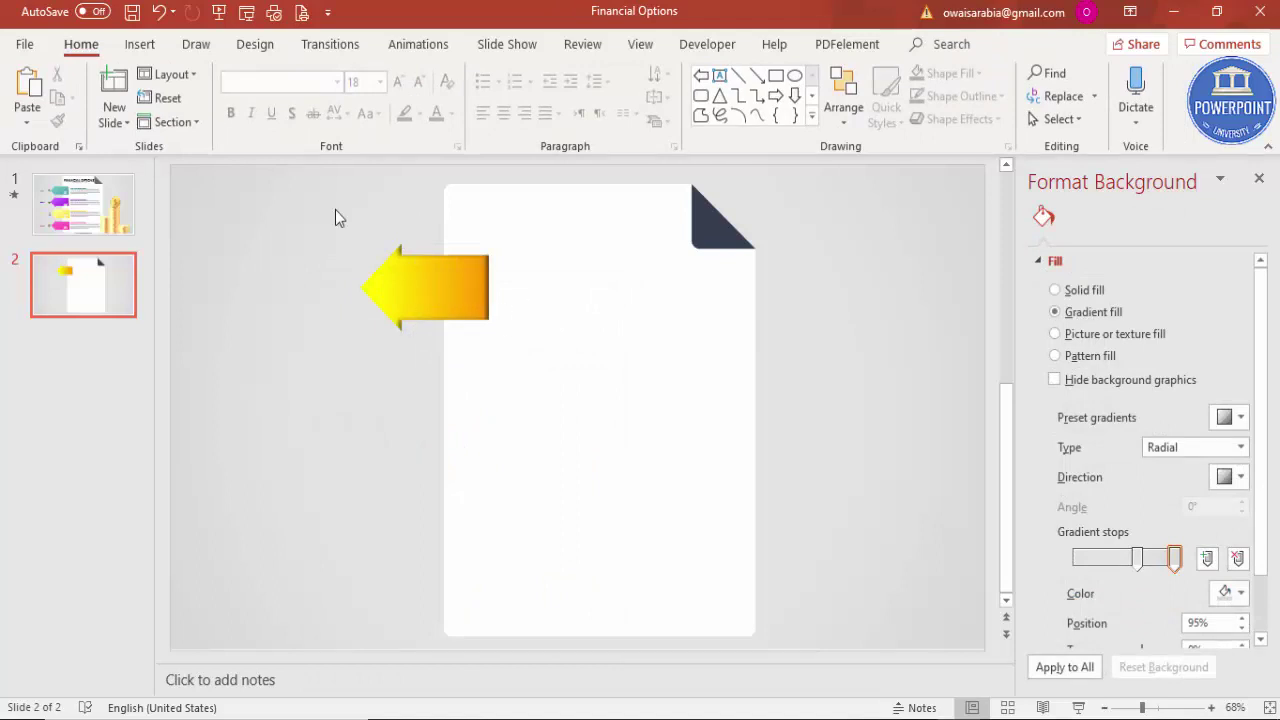
# Step: Add a small text box reading 01 to the left of the arrow
pyautogui.click(140, 45)
pyautogui.click(740, 90)
pyautogui.moveTo(256, 249); pyautogui.dragTo(316, 280)
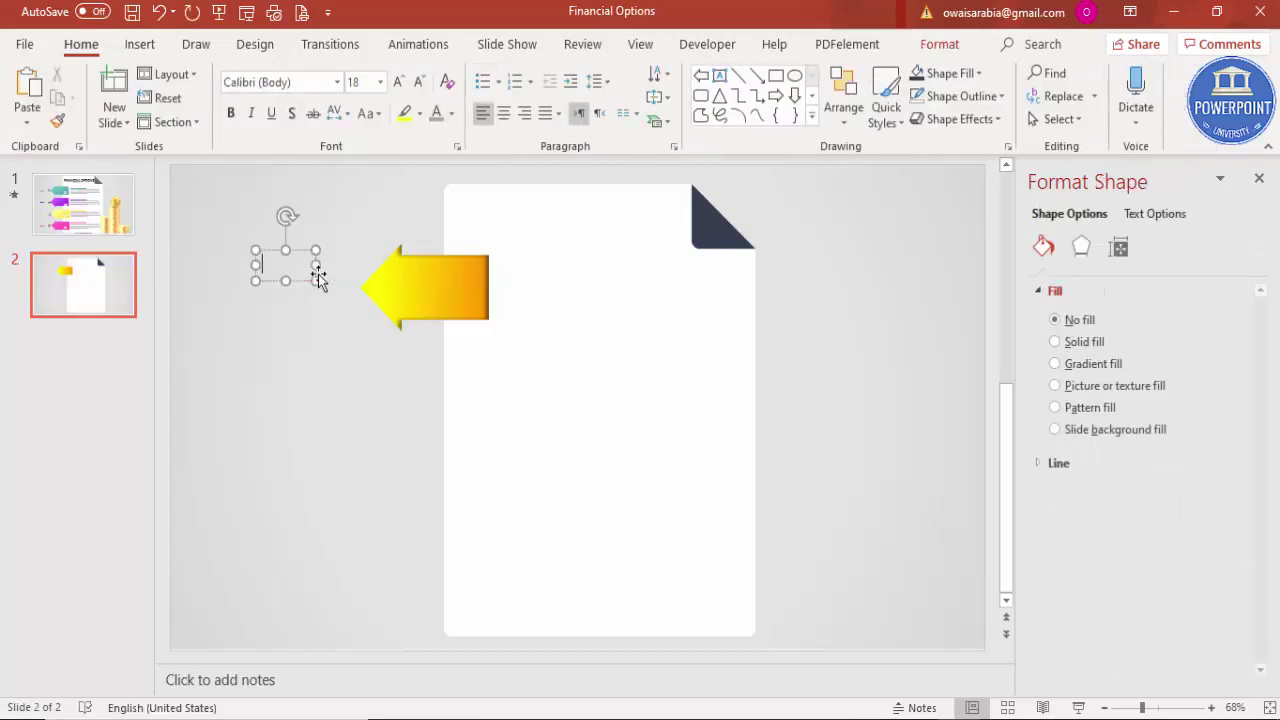
pyautogui.write('01')
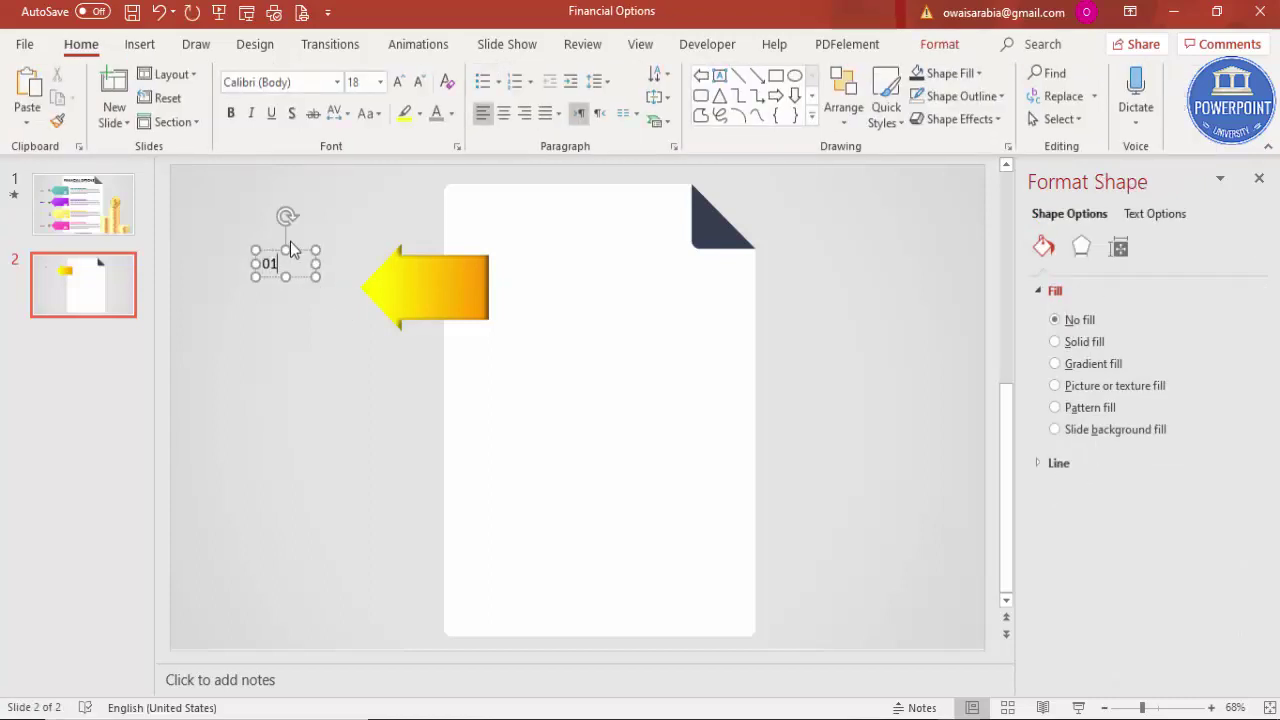
pyautogui.click(297, 249)
pyautogui.click(290, 254)
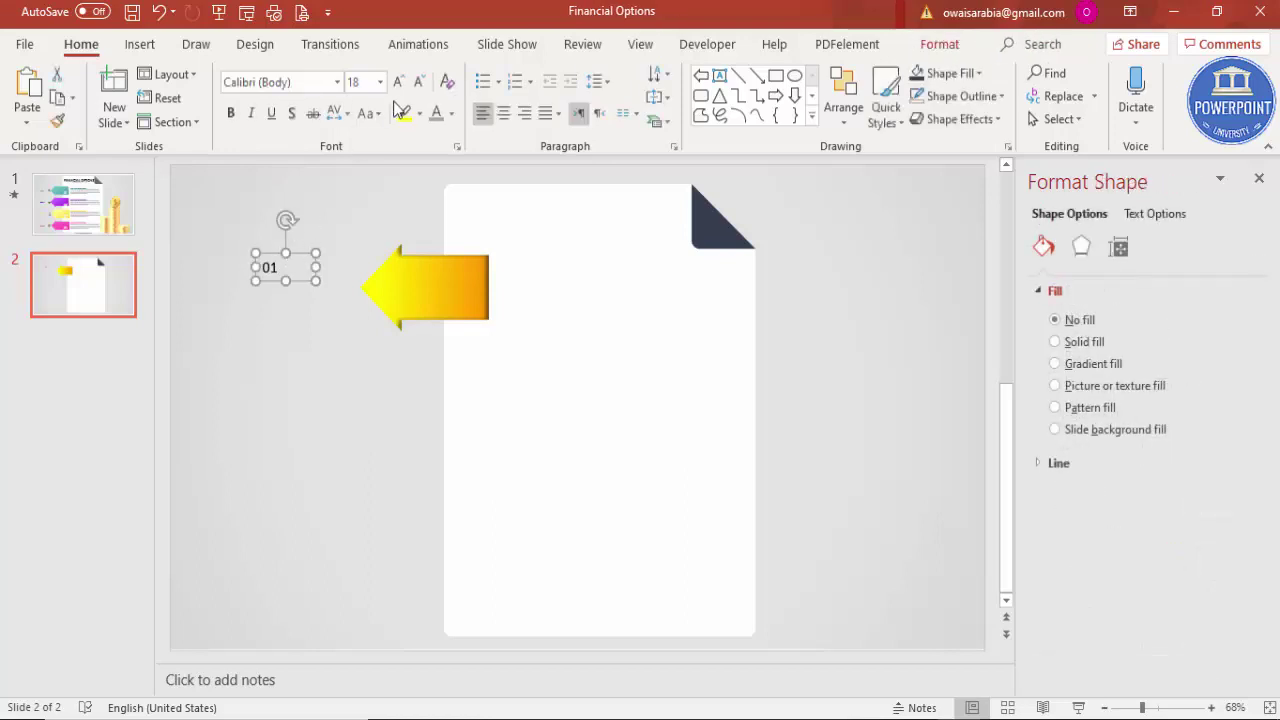
# Step: Format the 01 text at size 28, bold, white, and centred in a narrower box
pyautogui.click(398, 81)
pyautogui.click(398, 81)
pyautogui.click(398, 81)
pyautogui.click(232, 113)
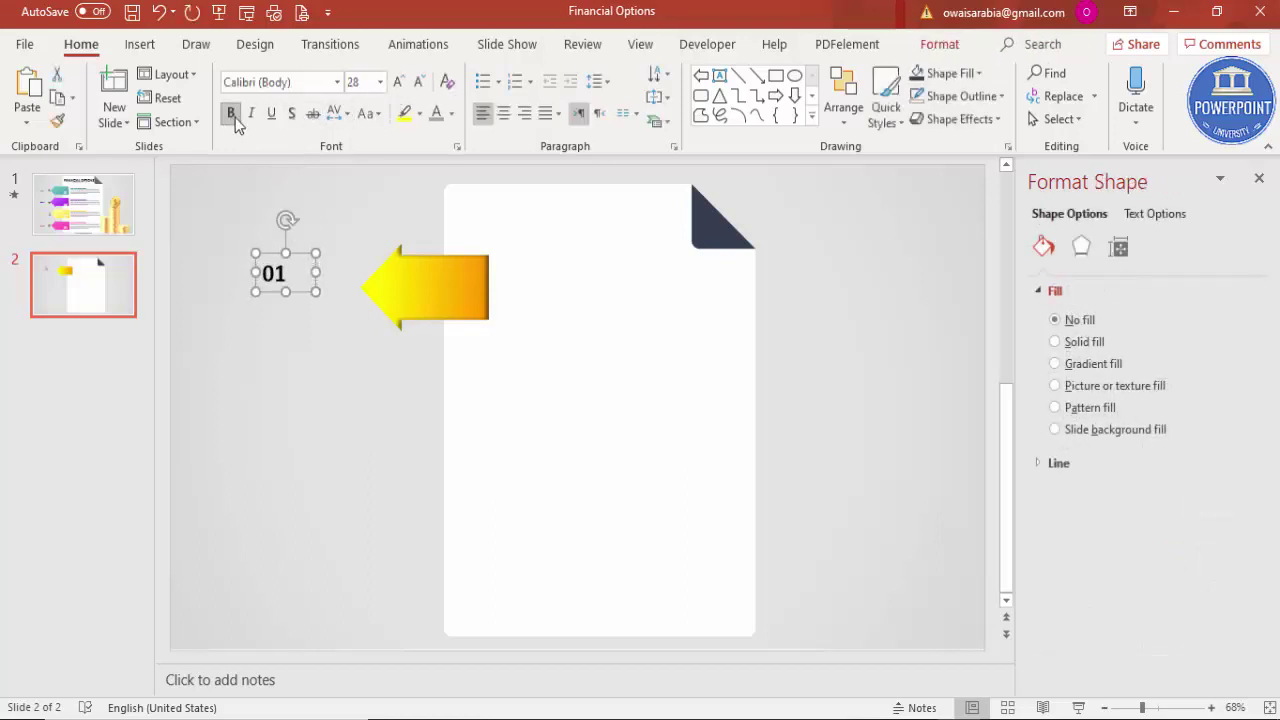
pyautogui.click(451, 113)
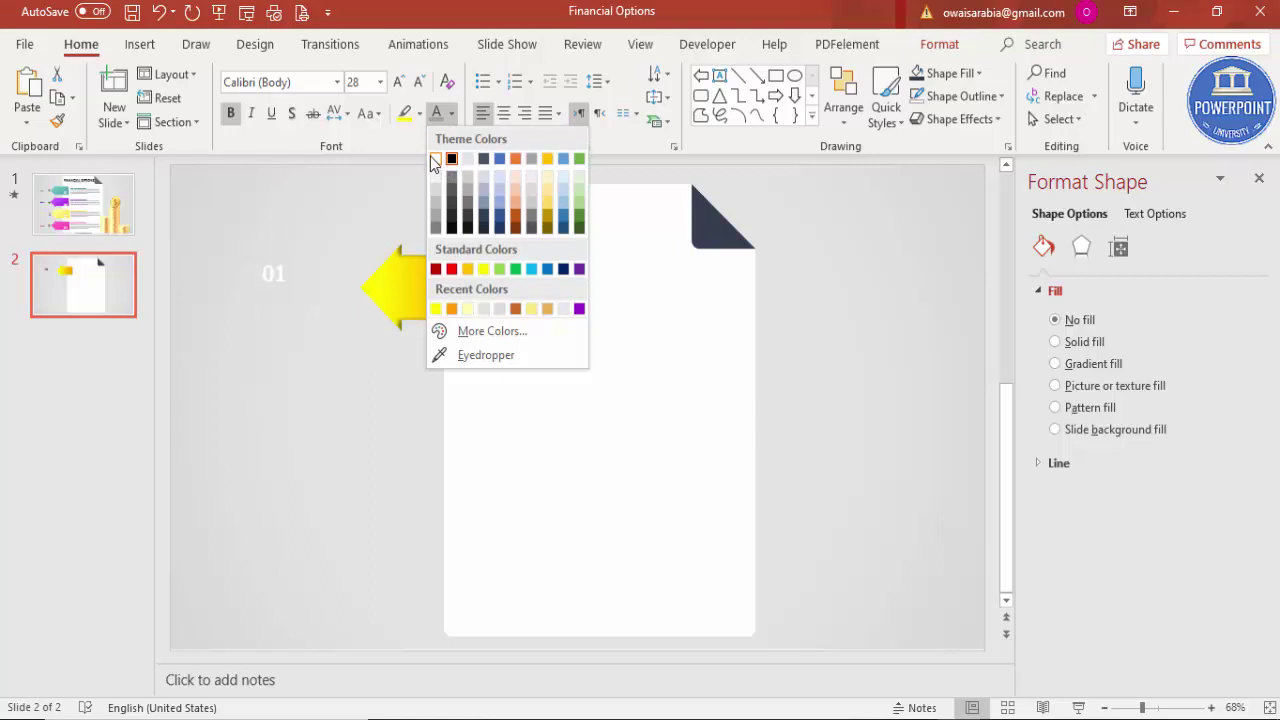
pyautogui.click(435, 158)
pyautogui.moveTo(316, 268); pyautogui.dragTo(308, 268)
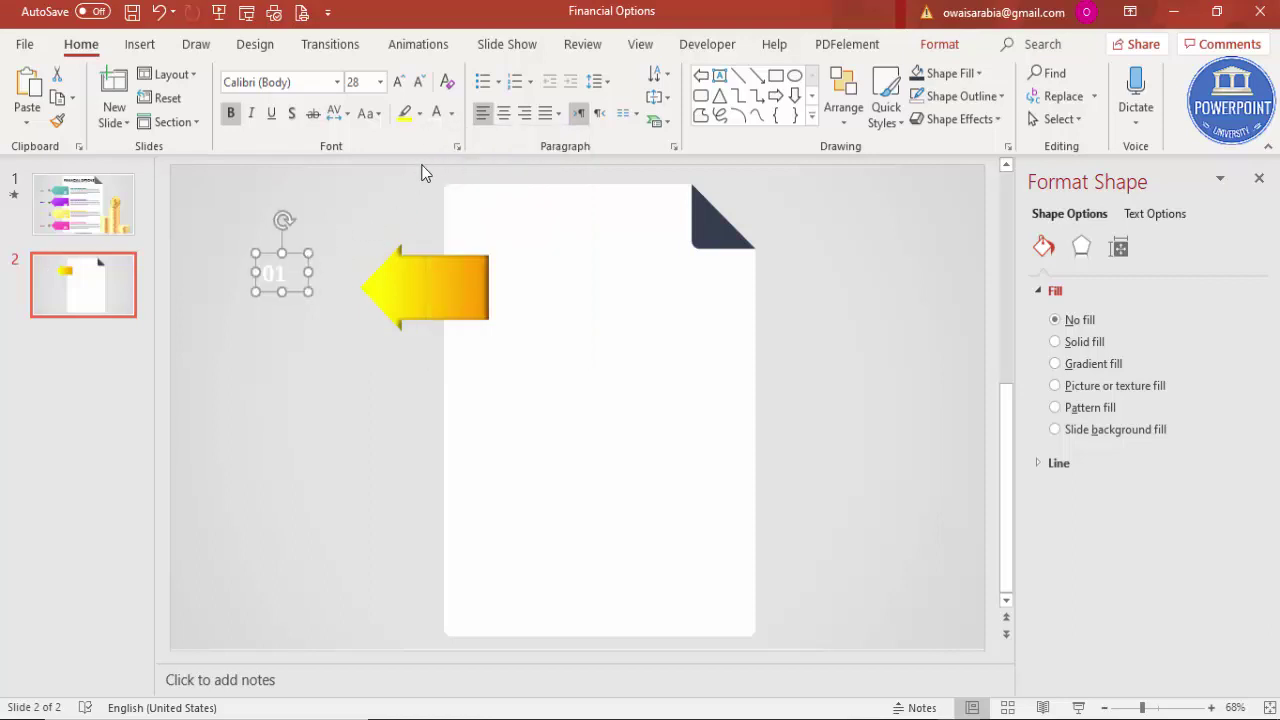
pyautogui.click(504, 114)
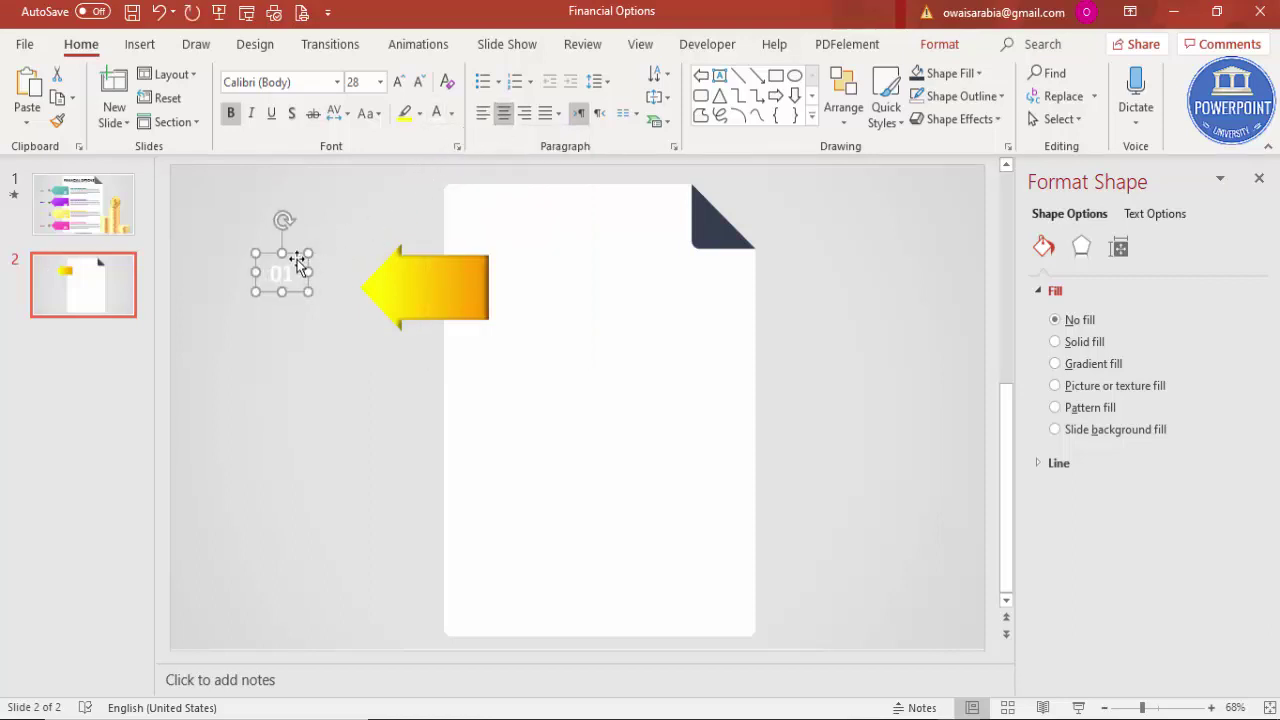
# Step: Move the 01 label onto the arrow's right end and enlarge it to 36 pt
pyautogui.moveTo(316, 258); pyautogui.dragTo(477, 287)
pyautogui.click(398, 81)
pyautogui.click(398, 81)
pyautogui.hotkey('ctrl', 'Up')
pyautogui.hotkey('ctrl', 'Up')
pyautogui.hotkey('ctrl', 'Up')
pyautogui.hotkey('ctrl', 'Up')
pyautogui.hotkey('ctrl', 'Up')
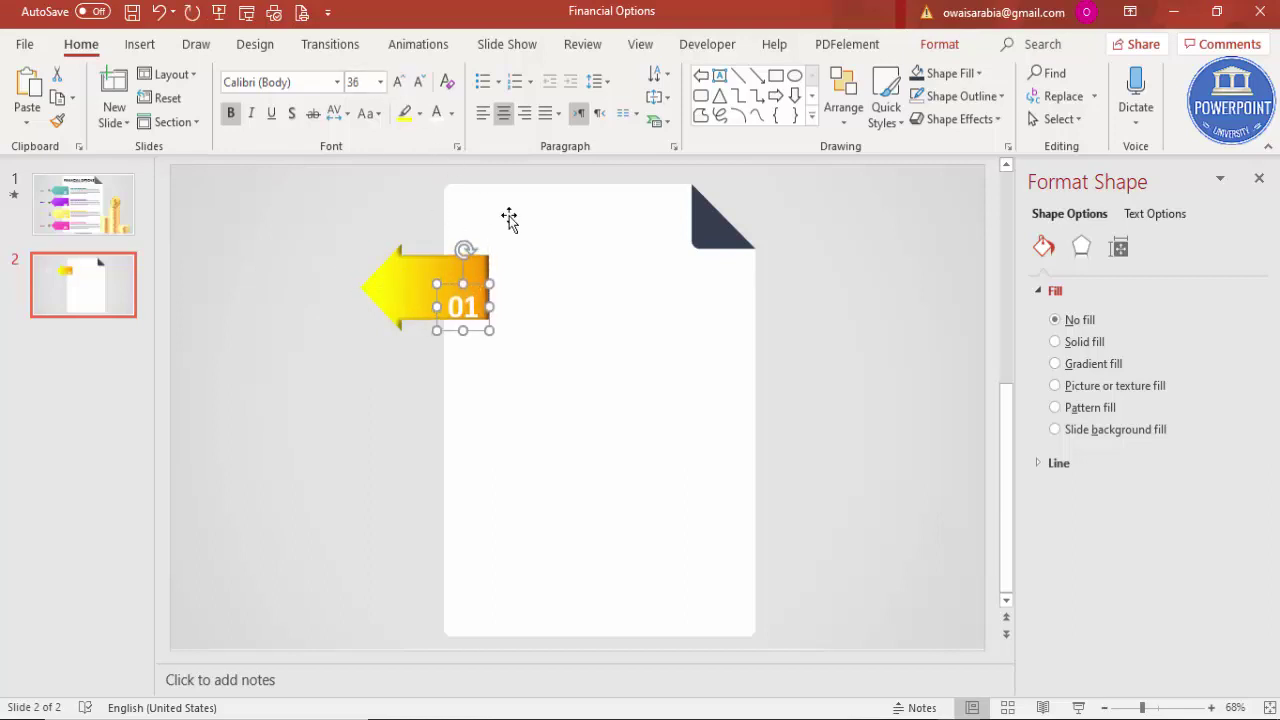
pyautogui.hotkey('ctrl', 'Left')
pyautogui.hotkey('ctrl', 'Left')
pyautogui.hotkey('ctrl', 'Left')
pyautogui.hotkey('ctrl', 'Left')
pyautogui.hotkey('ctrl', 'Left')
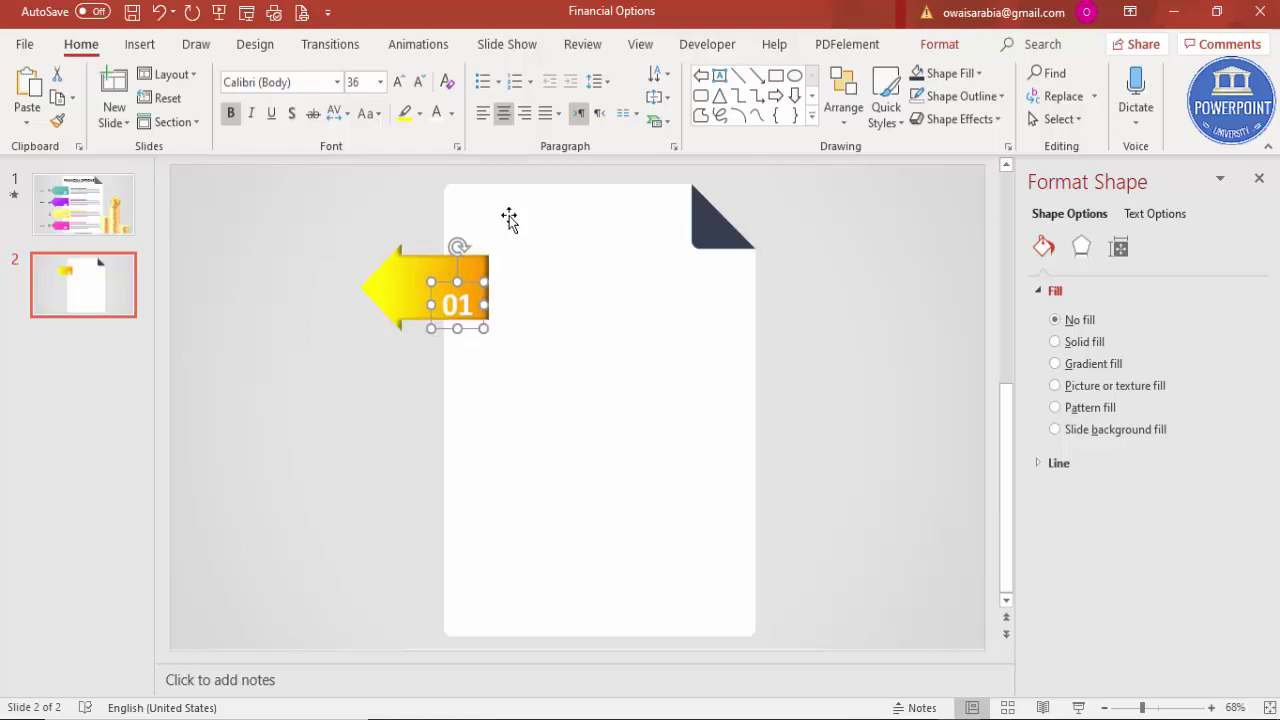
pyautogui.moveTo(277, 213); pyautogui.dragTo(589, 404)
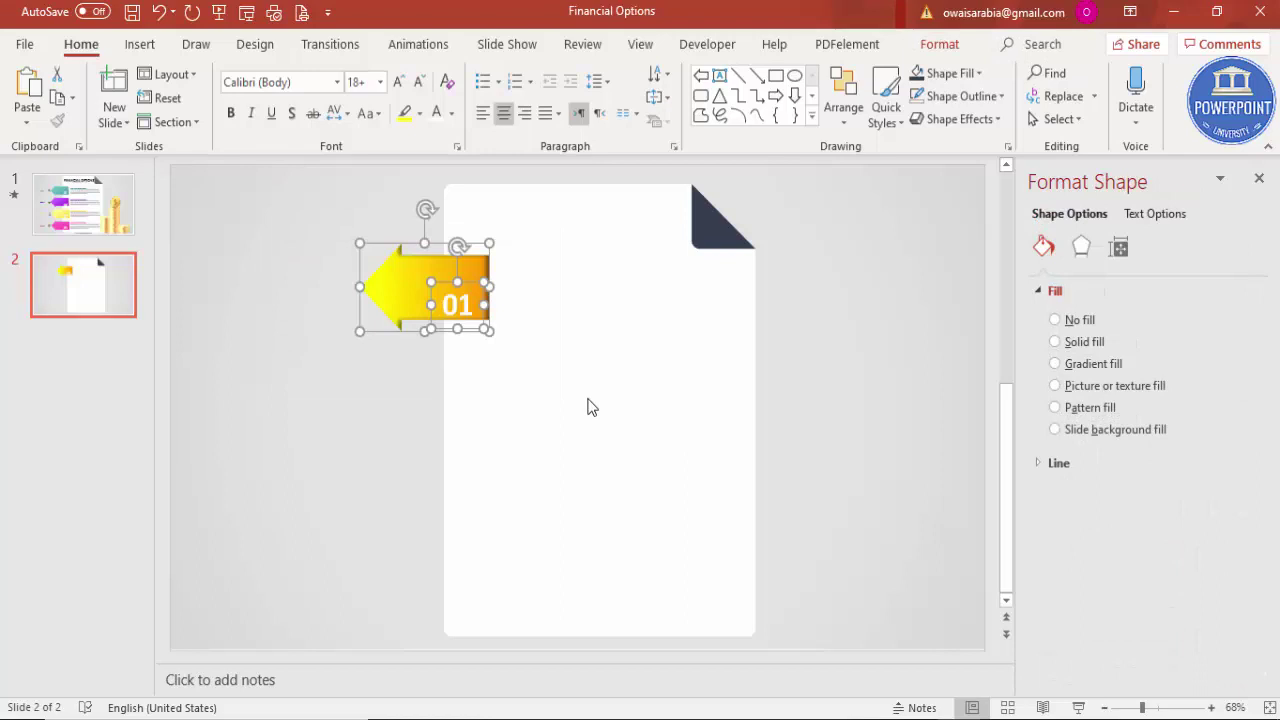
# Step: Group the arrow with its 01 label and stack three copies below it
pyautogui.hotkey('ctrl', 'g')
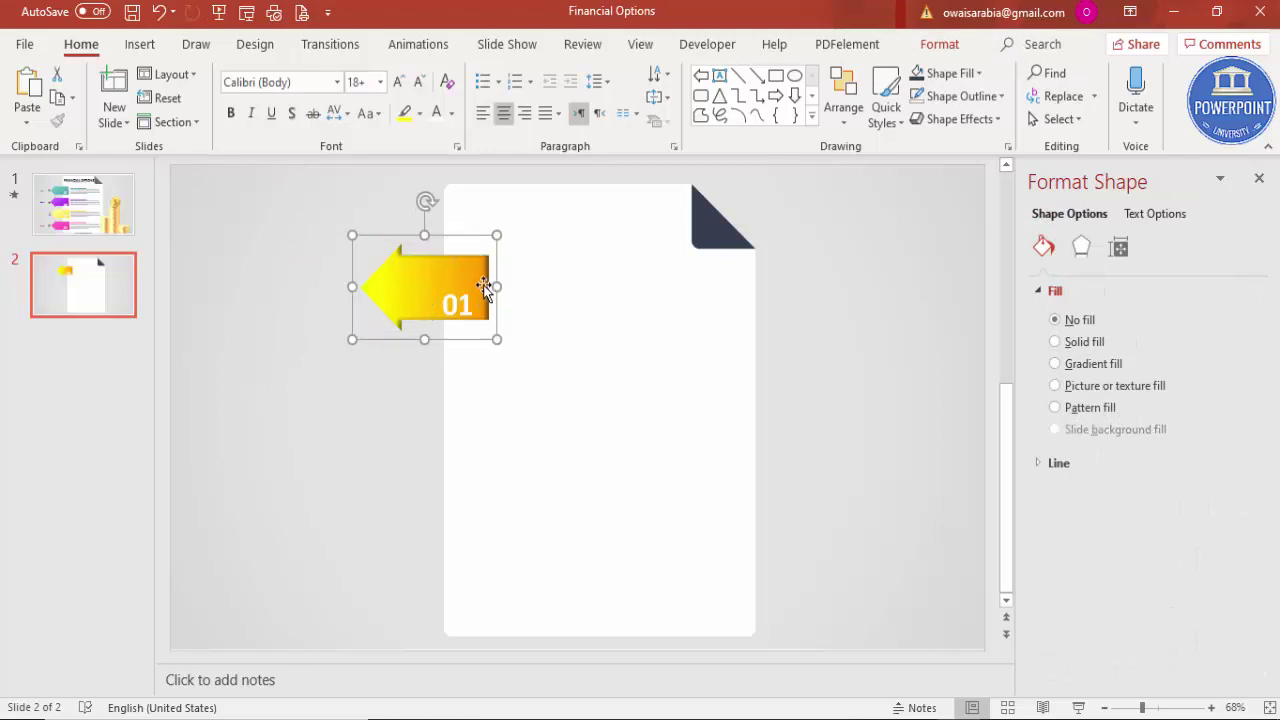
pyautogui.moveTo(483, 285); pyautogui.dragTo(472, 379)
pyautogui.hotkey('ctrl', 'd')
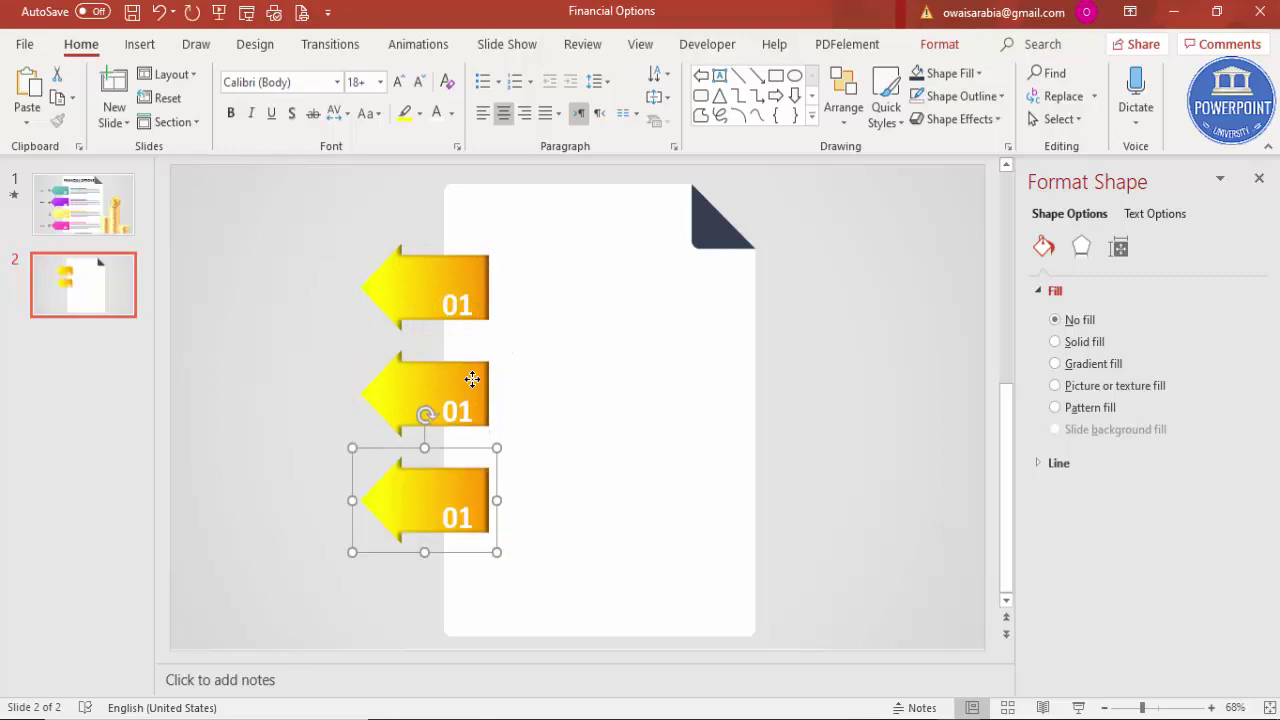
pyautogui.hotkey('ctrl', 'd')
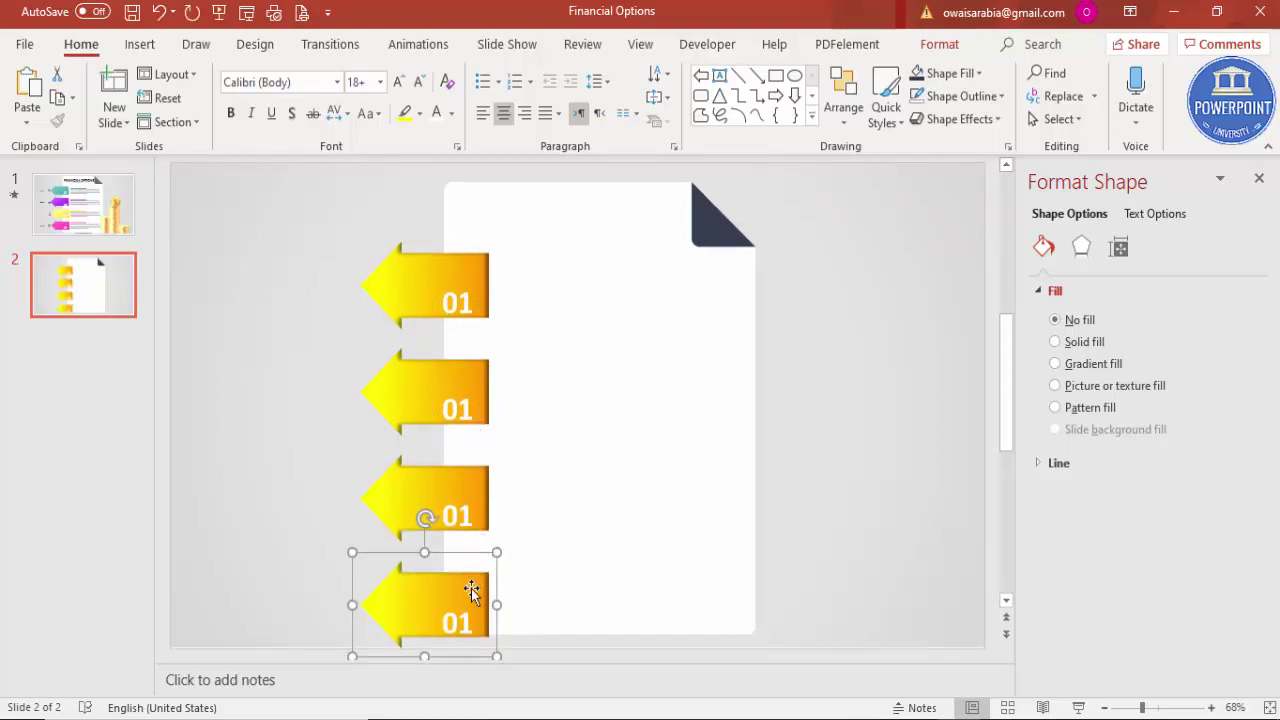
pyautogui.hotkey('ctrl', 'Up')
pyautogui.hotkey('ctrl', 'Up')
pyautogui.hotkey('ctrl', 'Up')
pyautogui.hotkey('ctrl', 'Up')
pyautogui.hotkey('ctrl', 'Up')
pyautogui.hotkey('ctrl', 'Up')
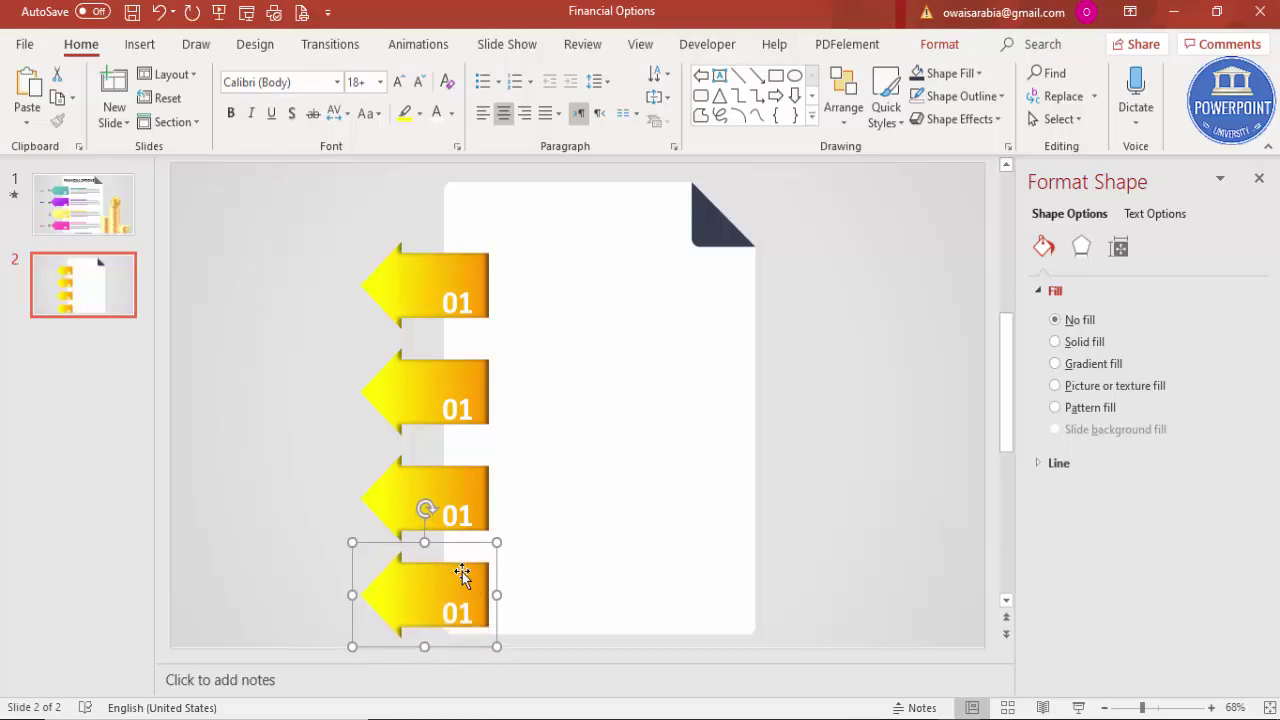
pyautogui.hotkey('ctrl', 'Up')
pyautogui.hotkey('ctrl', 'Up')
pyautogui.hotkey('ctrl', 'Up')
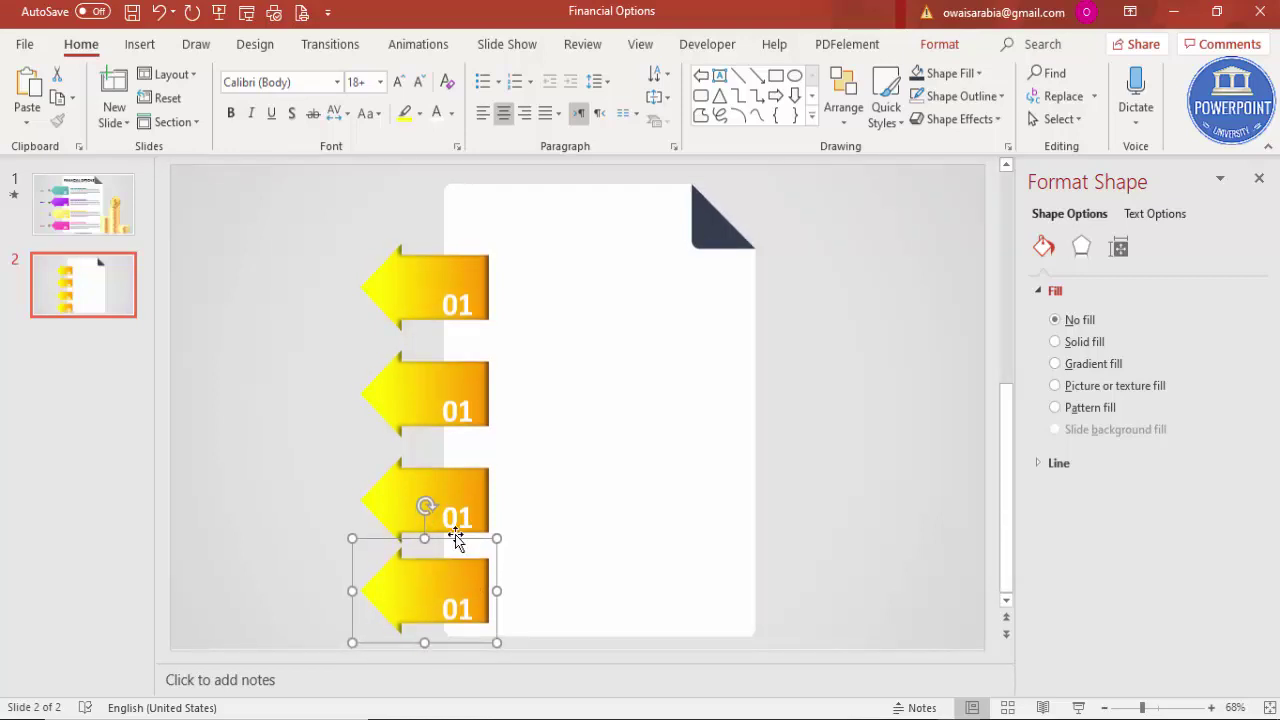
# Step: Select all four arrows and distribute them vertically down the page's left edge
pyautogui.keyDown('shift'); pyautogui.click(464, 500); pyautogui.keyUp('shift')
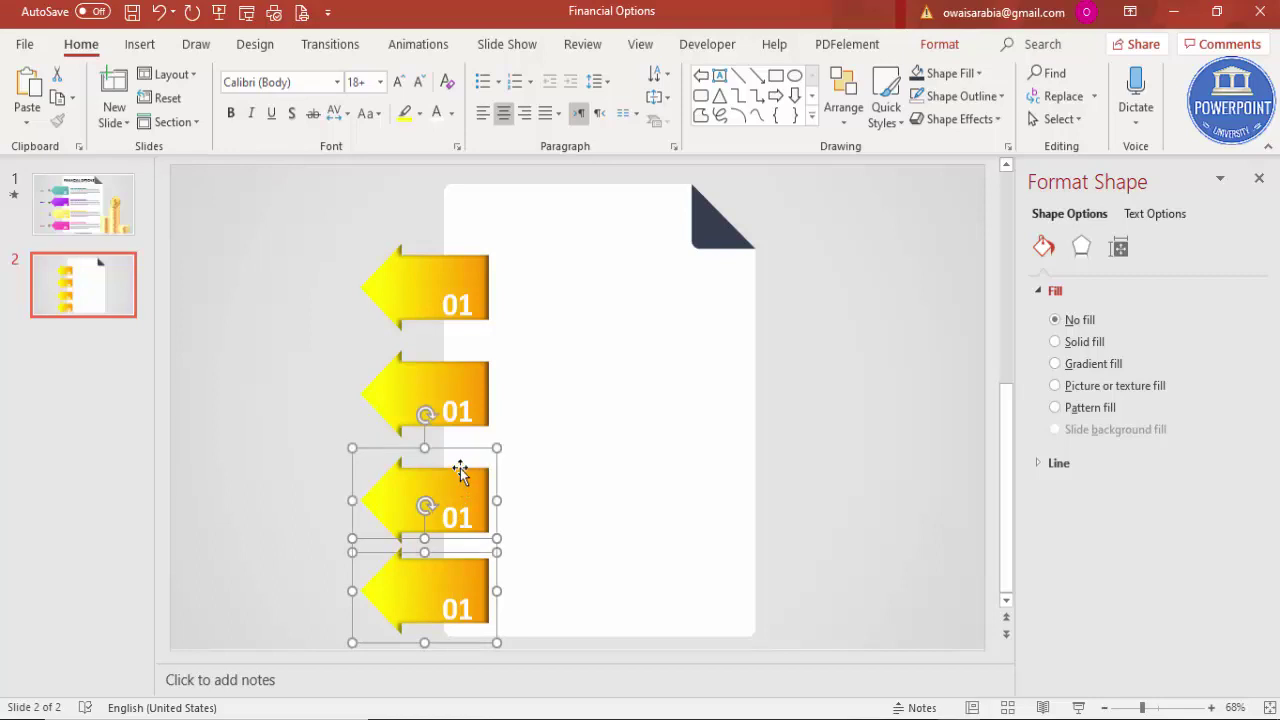
pyautogui.keyDown('shift'); pyautogui.click(463, 376); pyautogui.keyUp('shift')
pyautogui.keyDown('shift'); pyautogui.click(466, 272); pyautogui.keyUp('shift')
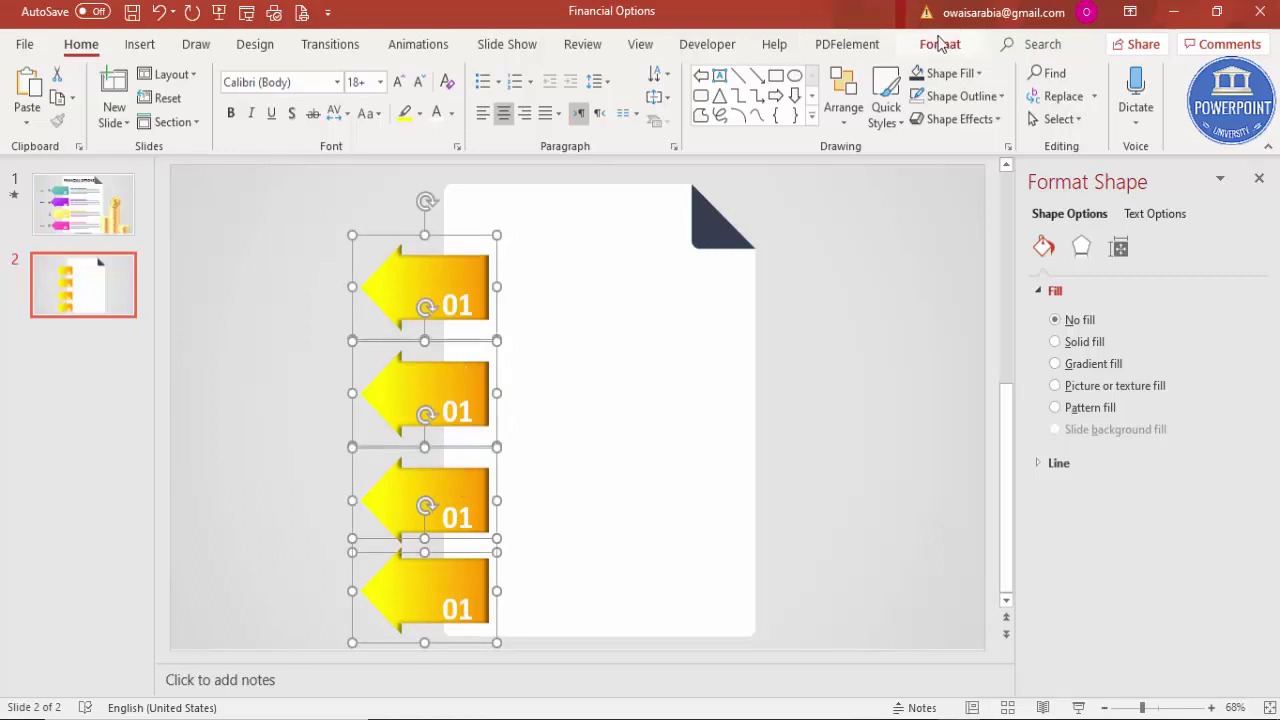
pyautogui.click(940, 44)
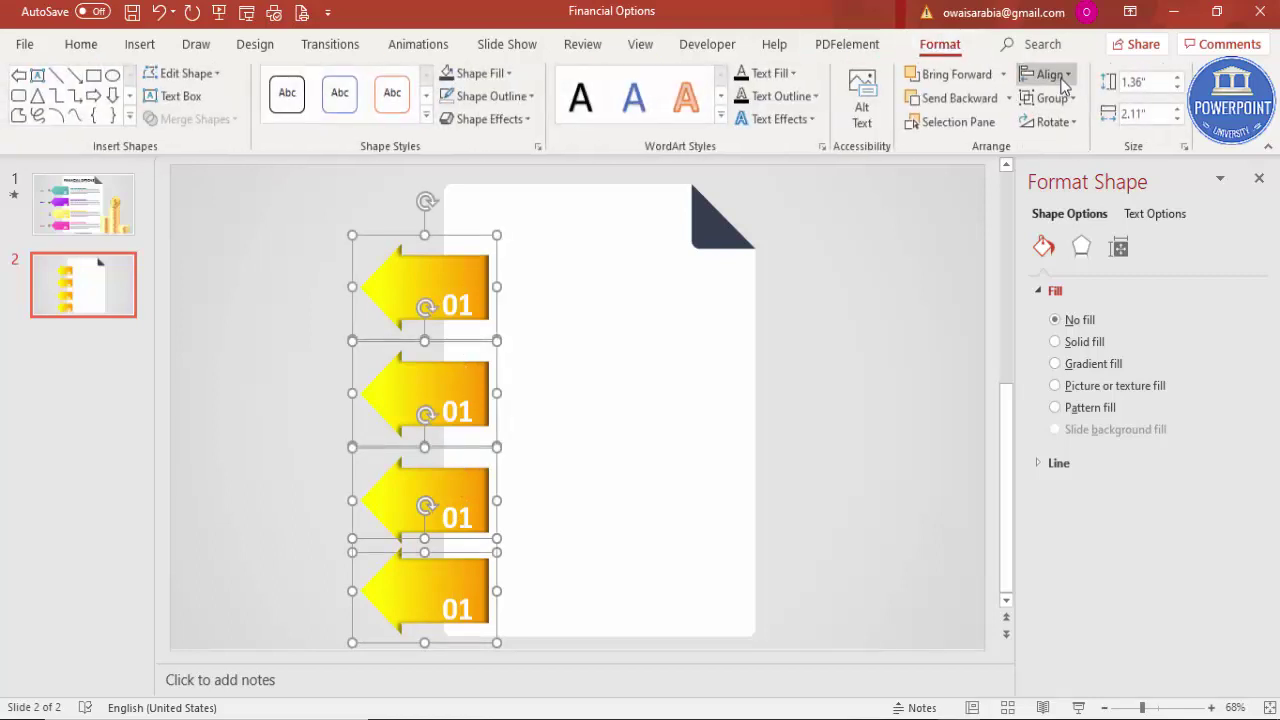
pyautogui.click(1050, 75)
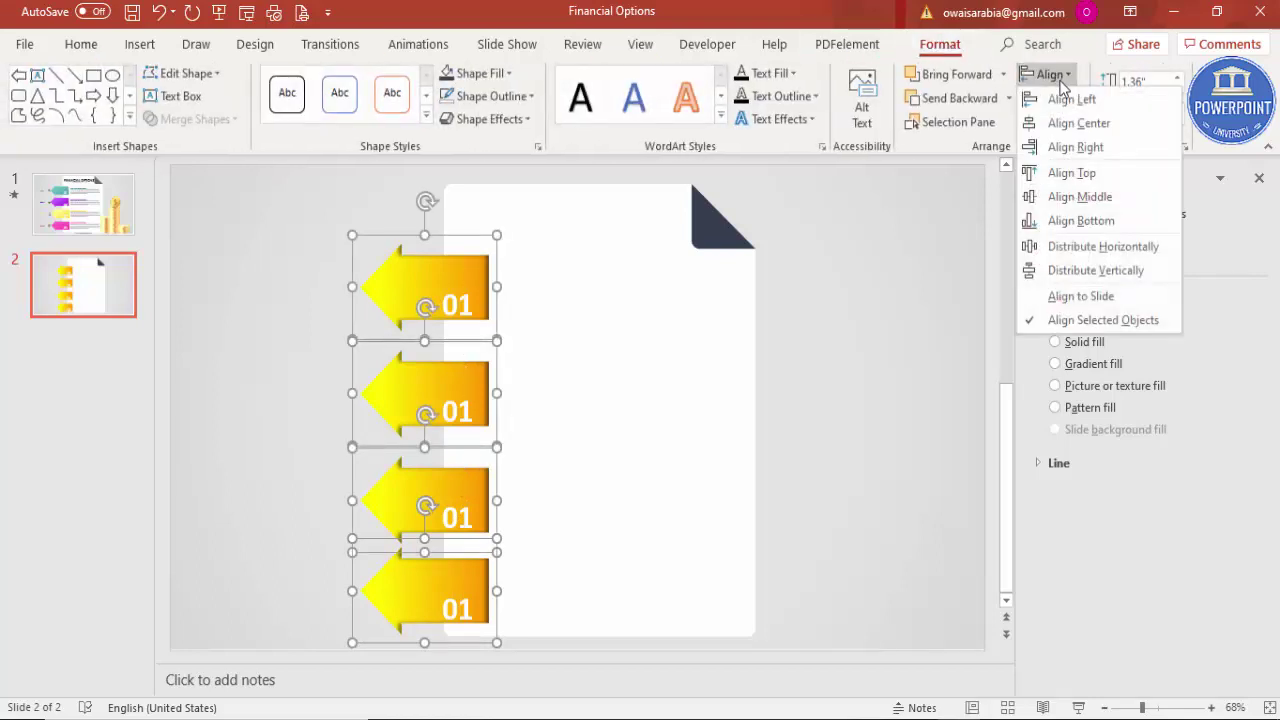
pyautogui.click(1097, 271)
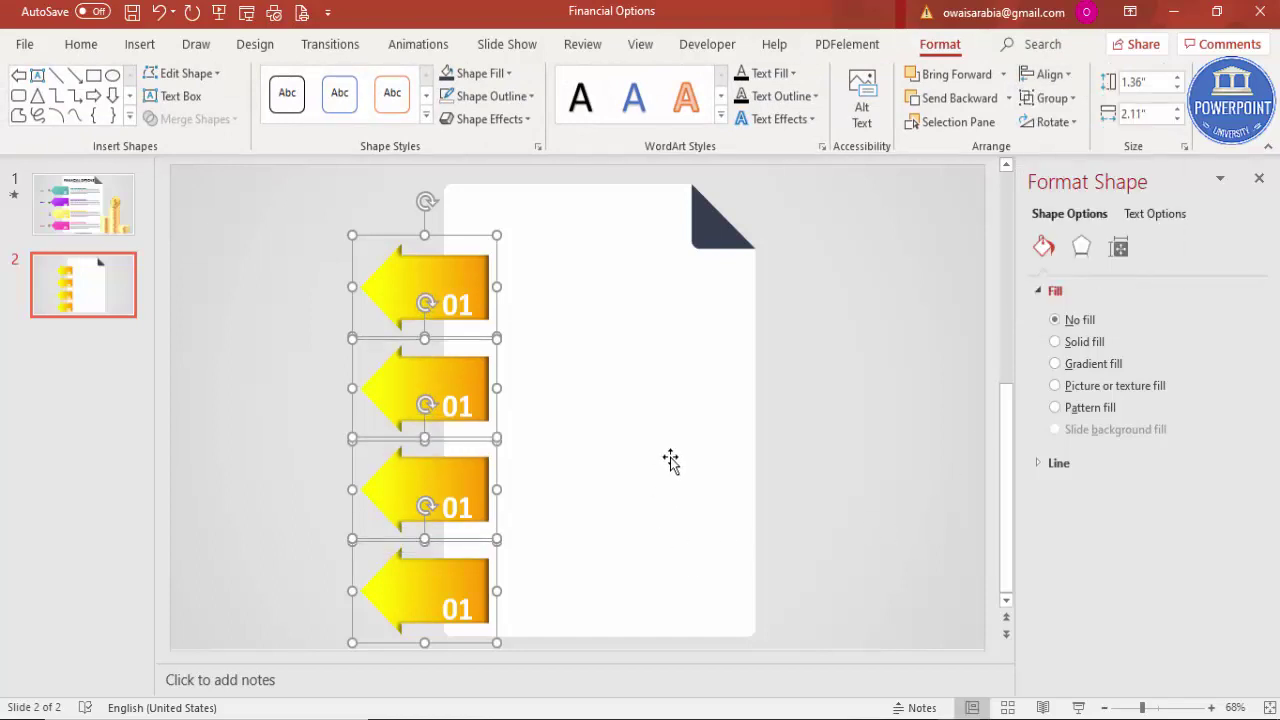
pyautogui.click(788, 416)
pyautogui.click(474, 396)
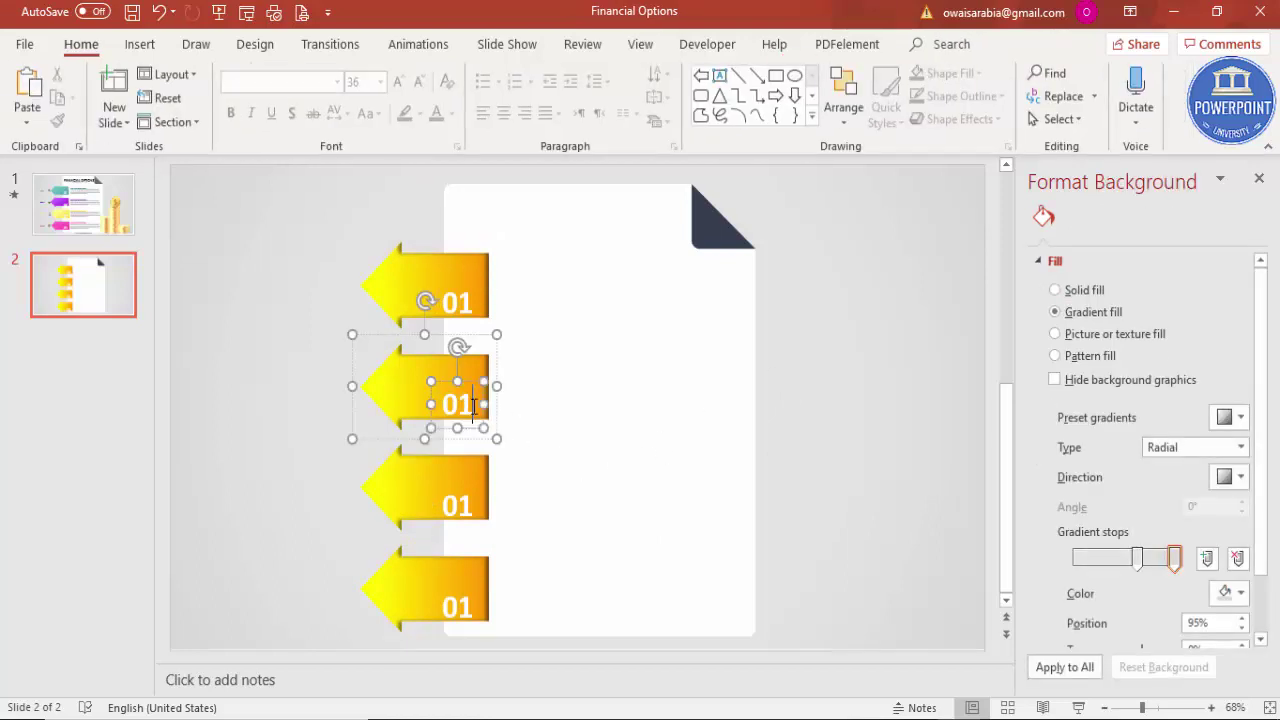
# Step: Change the copied labels to read 02, 03 and 04 from top to bottom
pyautogui.write('2')
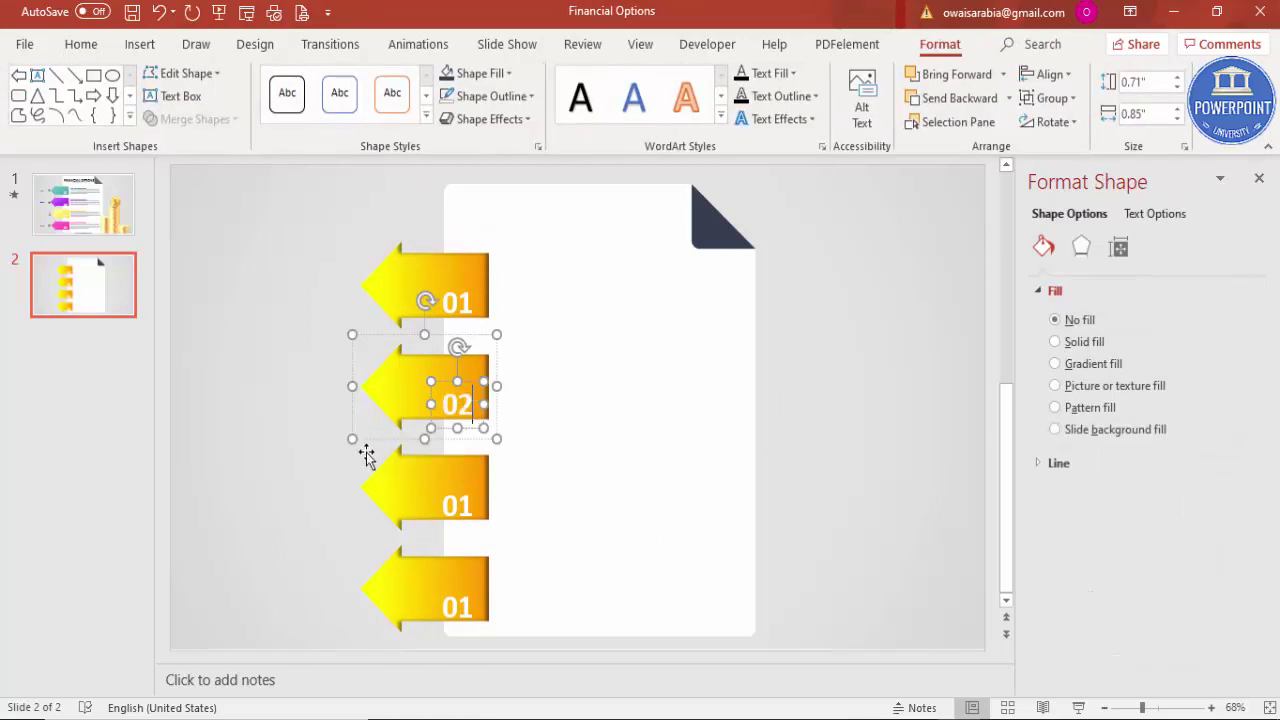
pyautogui.click(460, 503)
pyautogui.press('BackSpace')
pyautogui.write('3')
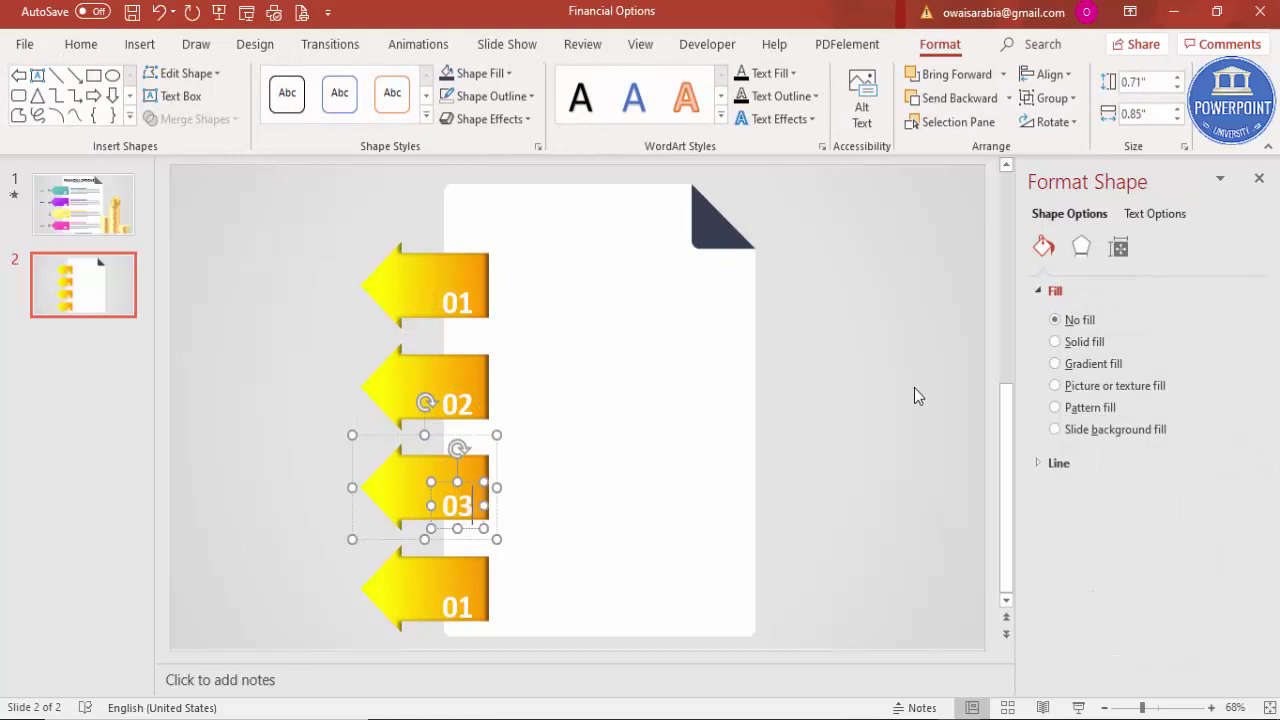
pyautogui.click(458, 607)
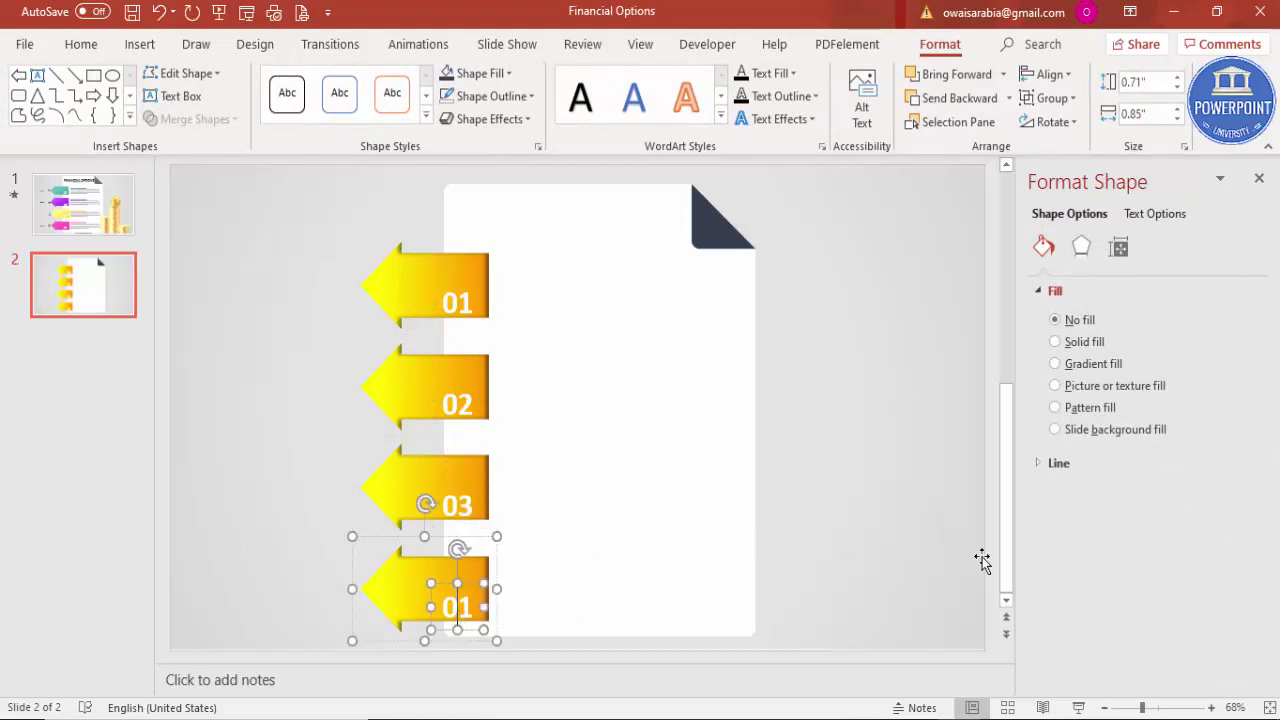
pyautogui.press('Delete')
pyautogui.write('4')
pyautogui.click(855, 415)
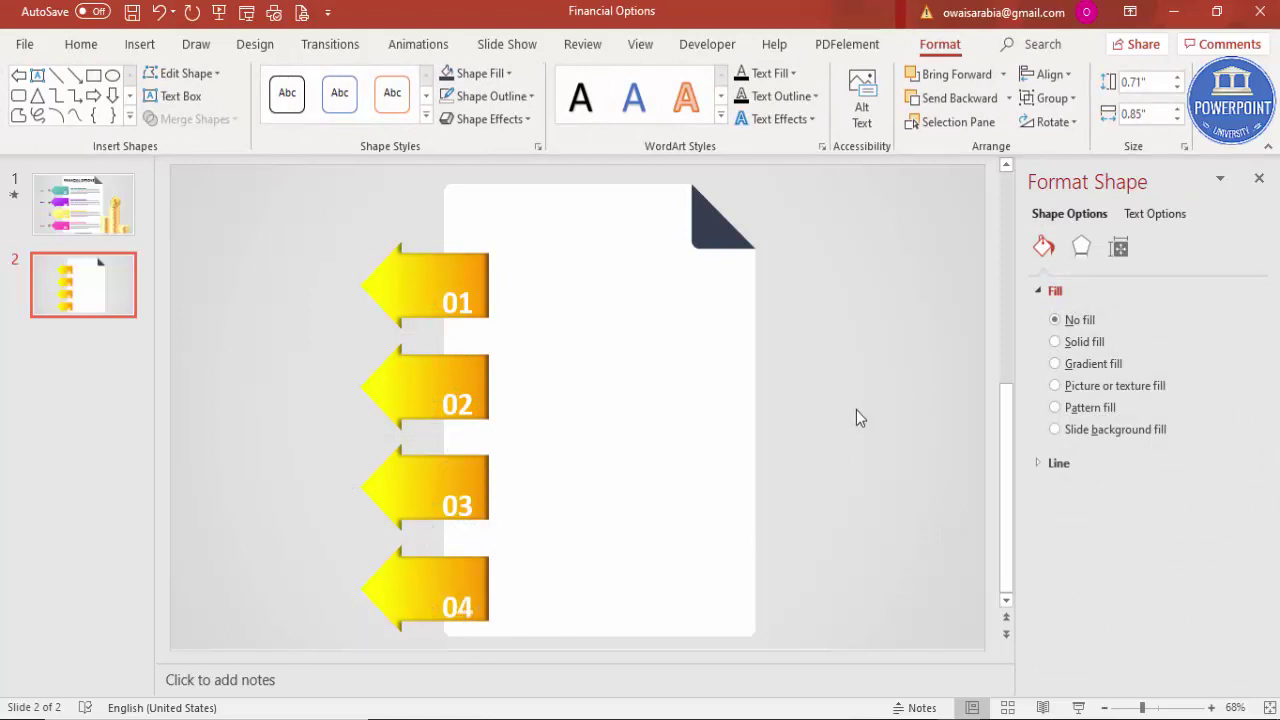